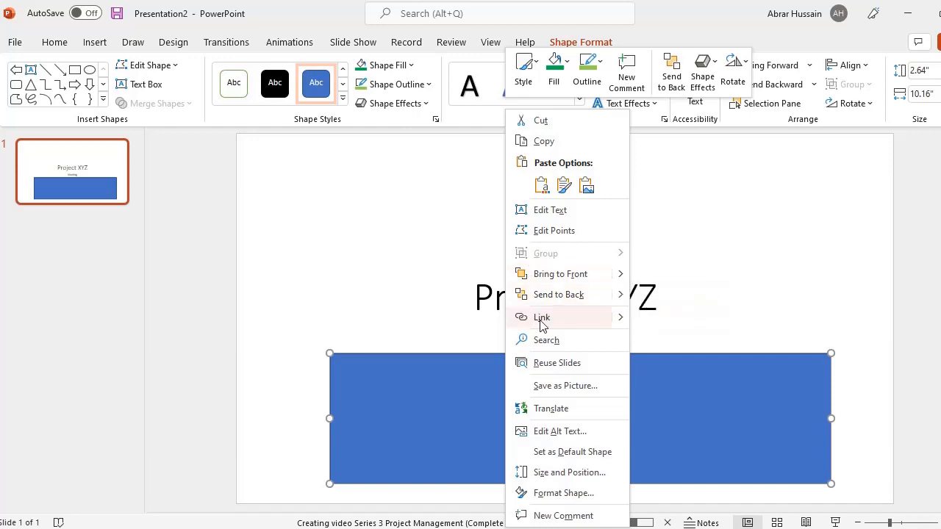
- Bring the blue rectangle to the front of the other objects on the title slide
mouse_move(619, 321)
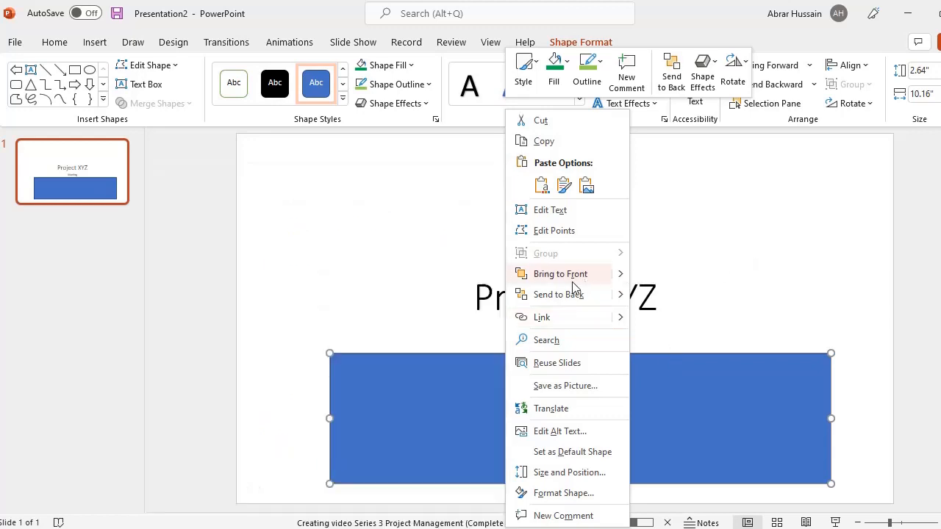
left_click(572, 285)
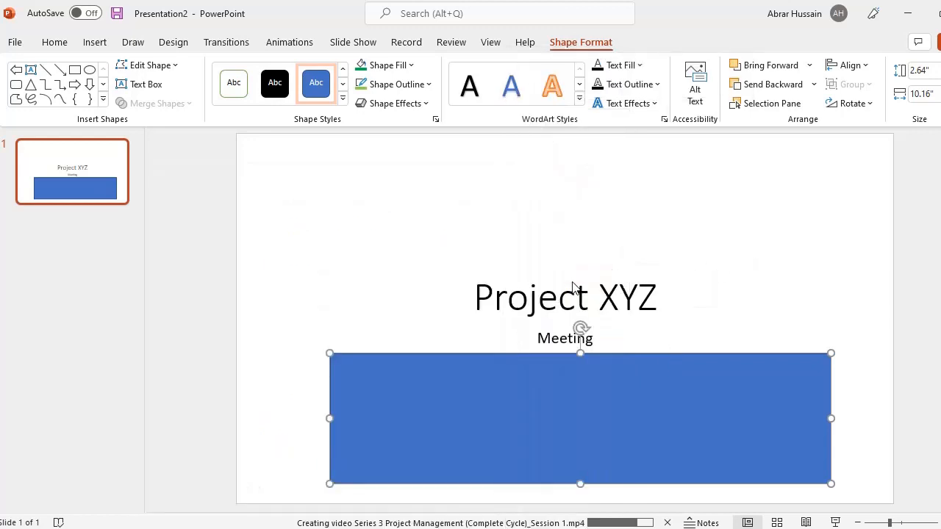
right_click(479, 356)
left_click(470, 349)
- Insert an empty text box above the Project XYZ title and widen it across the slide
left_click(141, 85)
left_click(332, 199)
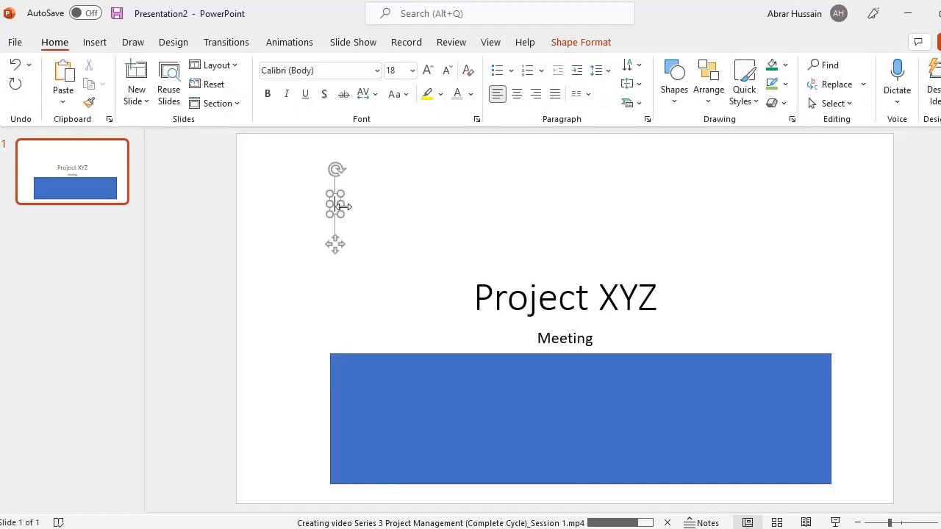
left_click_drag(332, 205, 654, 206)
right_click(518, 208)
left_click(474, 207)
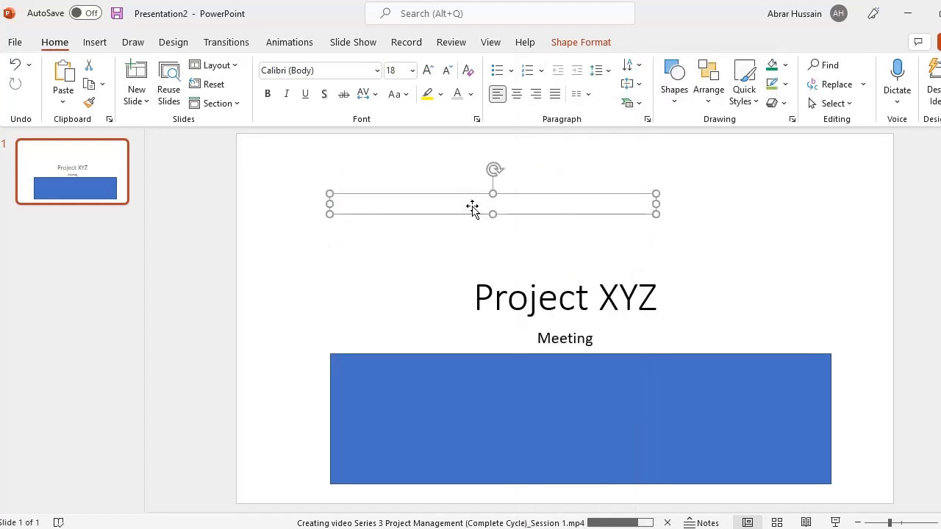
left_click(468, 204)
left_click(516, 389)
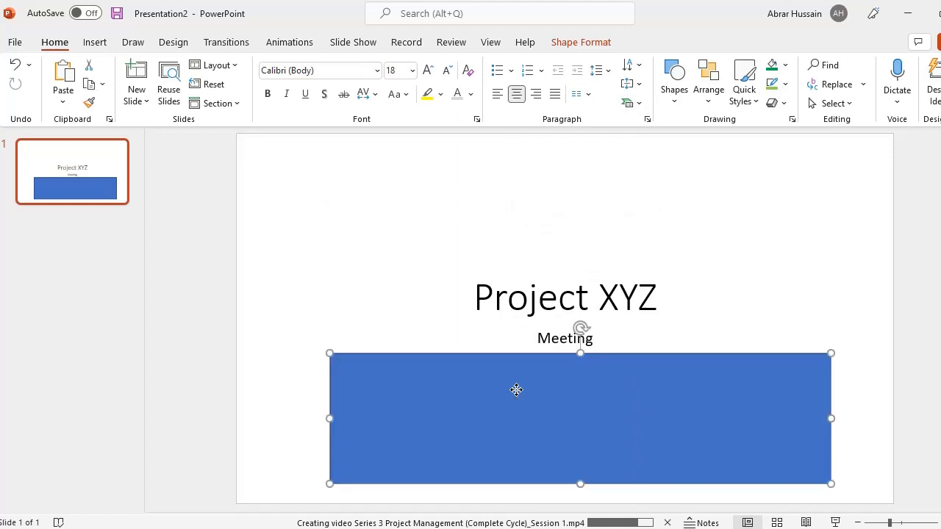
left_click(487, 195)
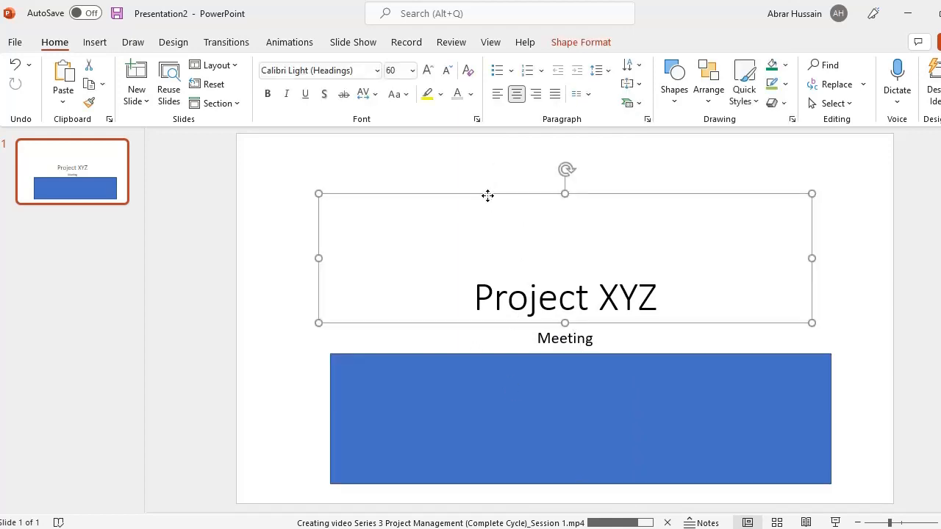
left_click(541, 376)
left_click(323, 207)
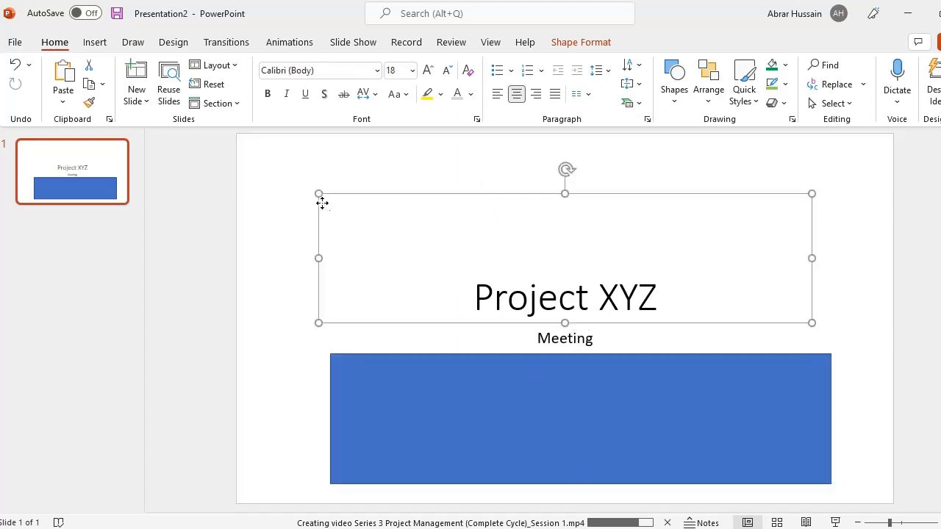
- Try the solid black shape style on the rectangle below the subtitle and switch it back to the solid blue style
left_click(452, 381)
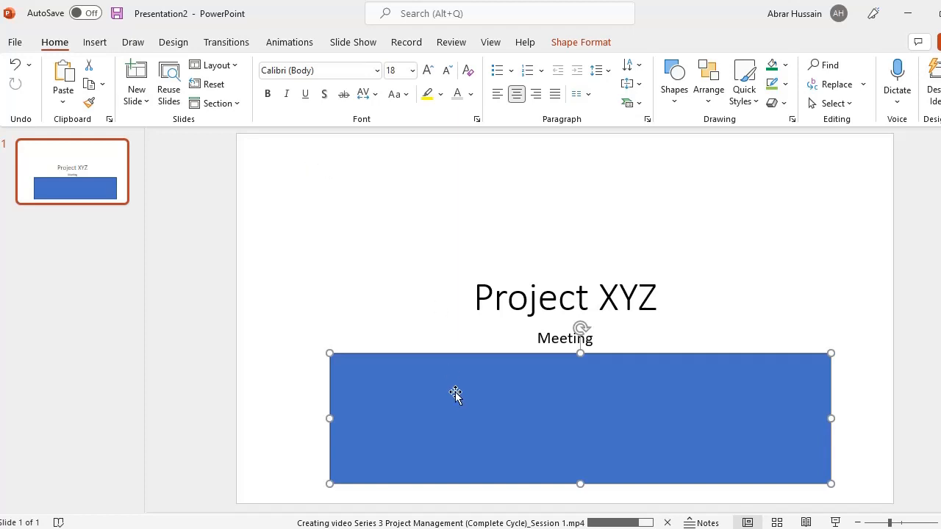
left_click(571, 42)
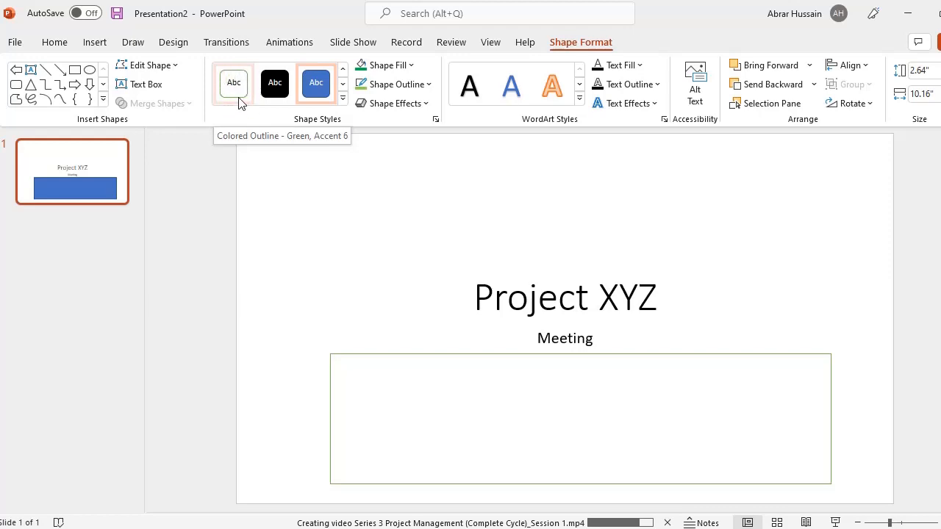
left_click(282, 92)
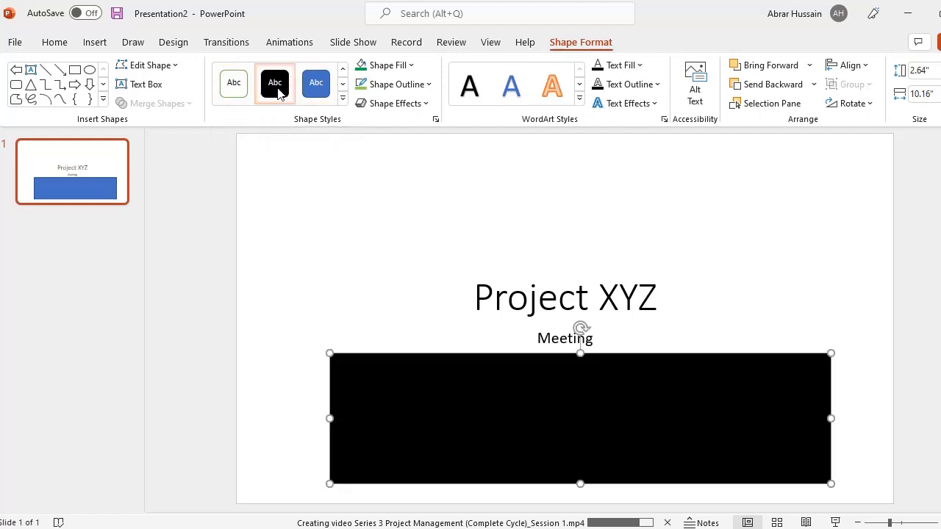
left_click(318, 88)
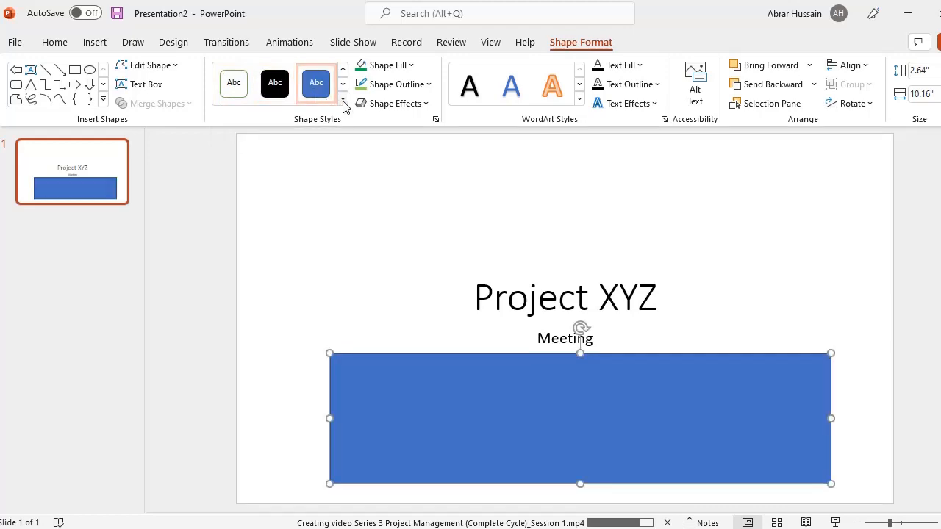
- Examine the theme styles, presets and fill options available for the blue rectangle
left_click(342, 100)
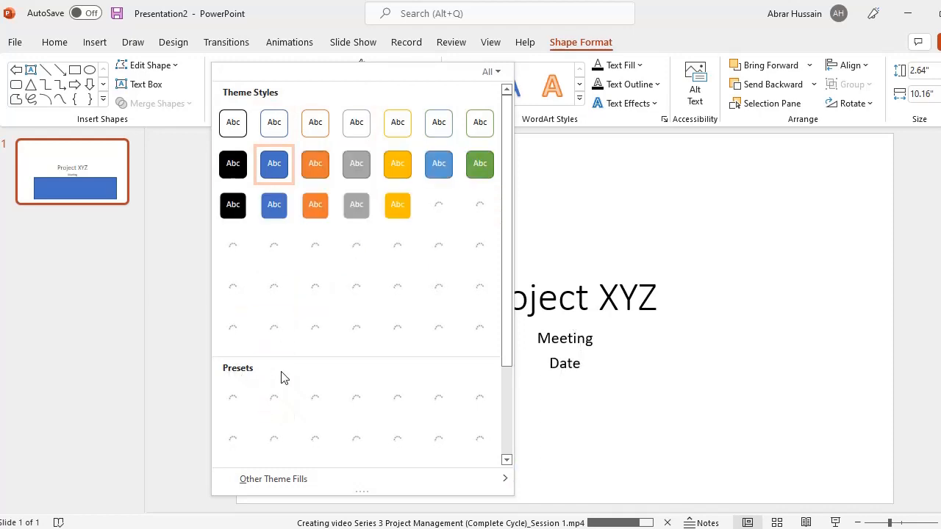
scroll(284, 378, "down", 3)
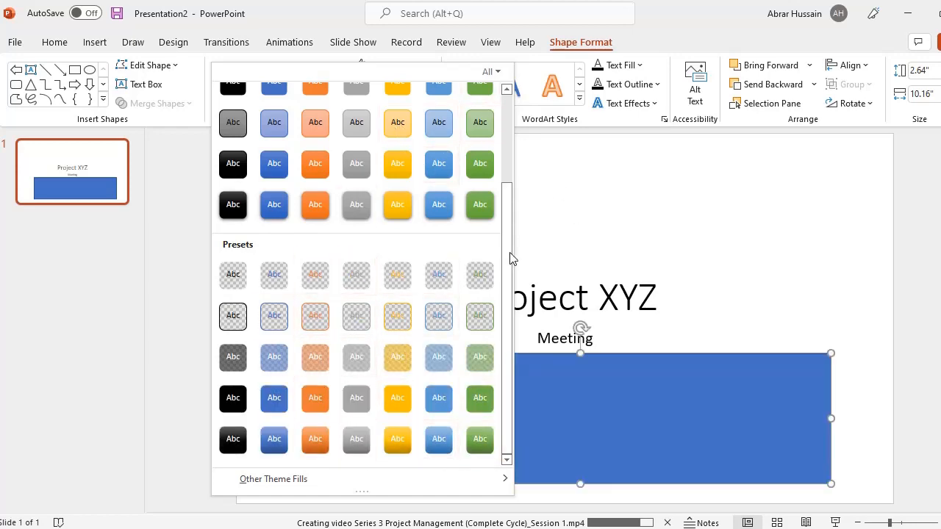
scroll(486, 276, "up", 3)
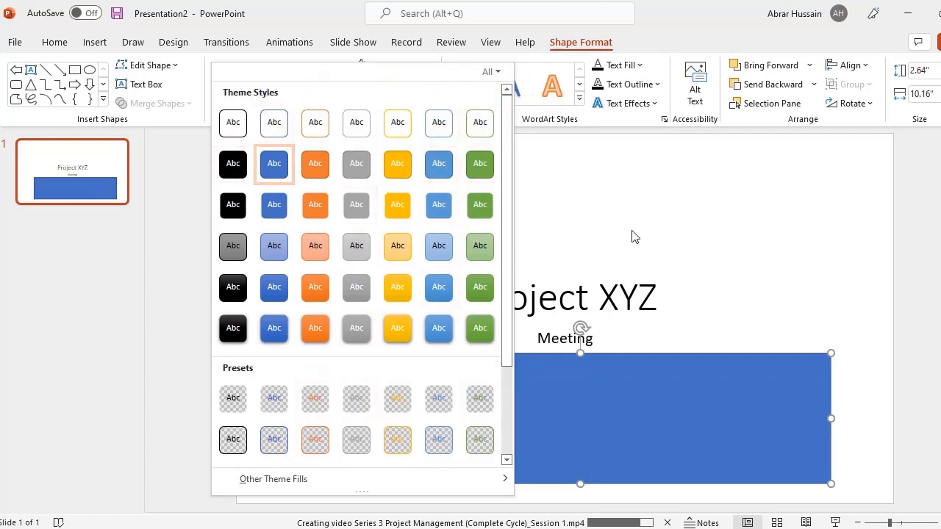
key("Escape")
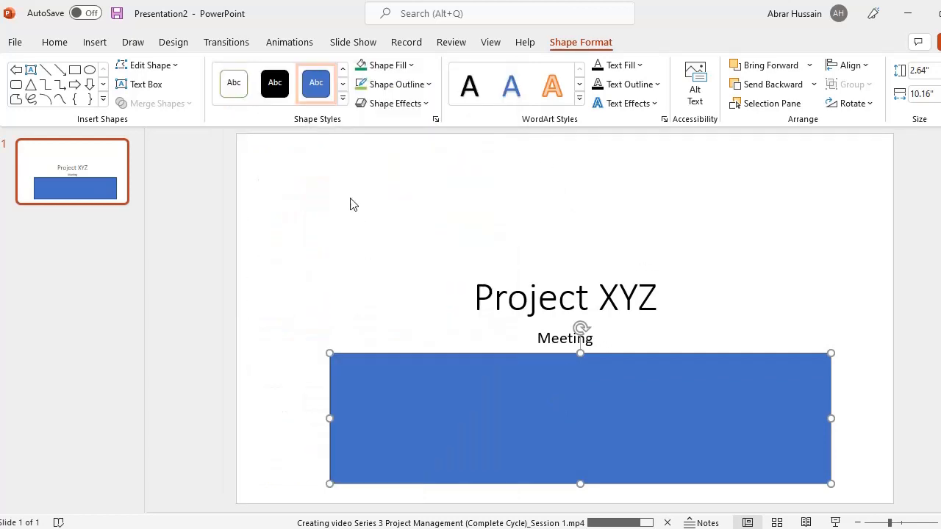
left_click(412, 66)
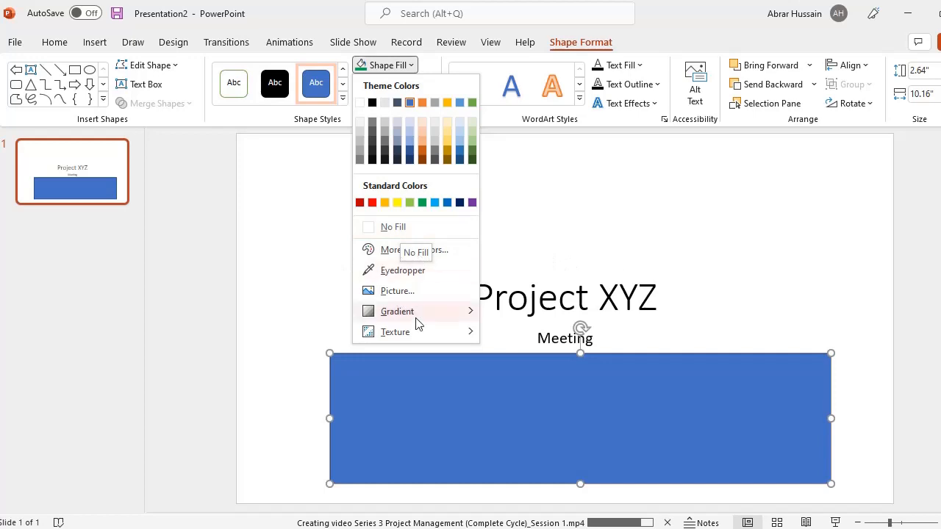
left_click(496, 394)
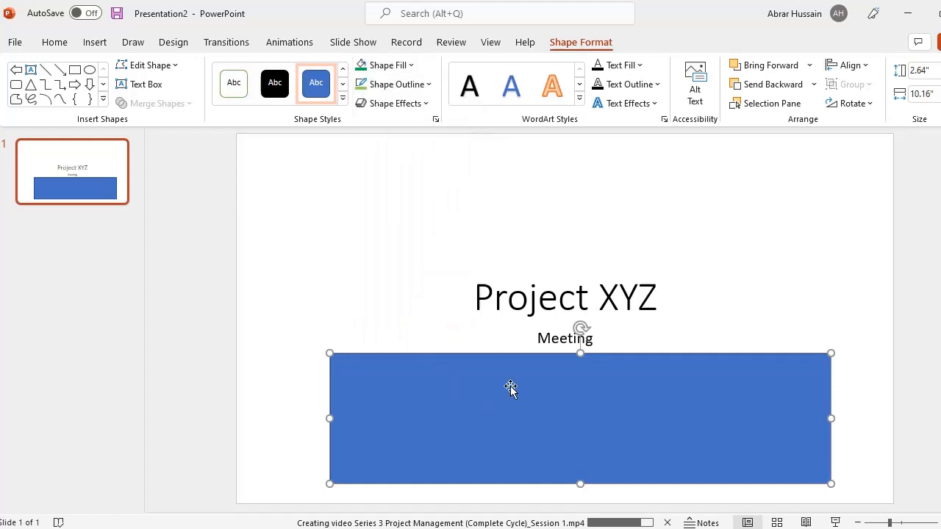
- Try a custom dark blue fill, hex #181171, for the rectangle, check the standard colors and cancel the change
left_click(399, 66)
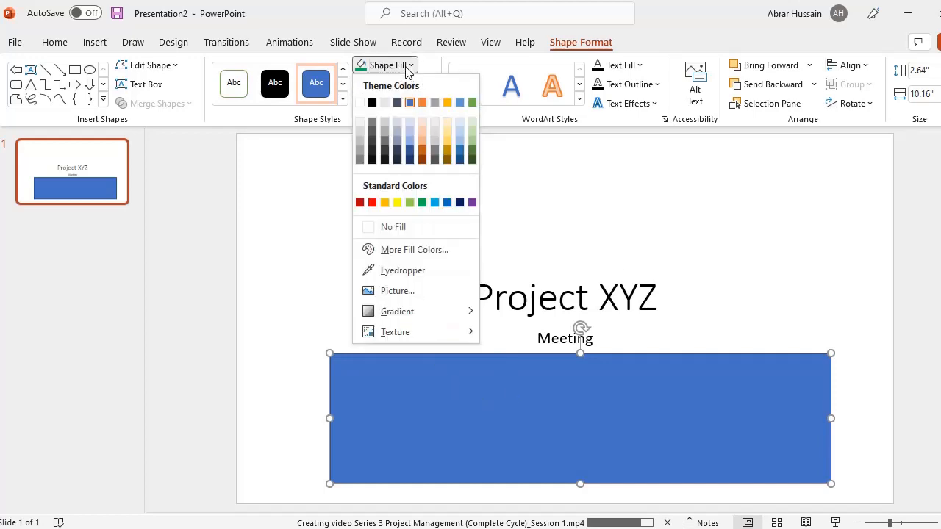
left_click(410, 252)
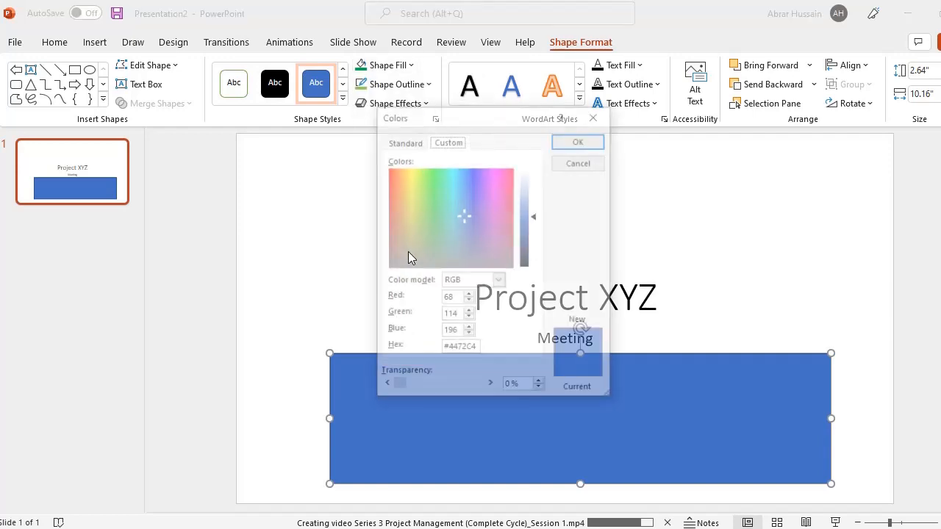
left_click_drag(461, 214, 472, 194)
left_click_drag(534, 217, 523, 259)
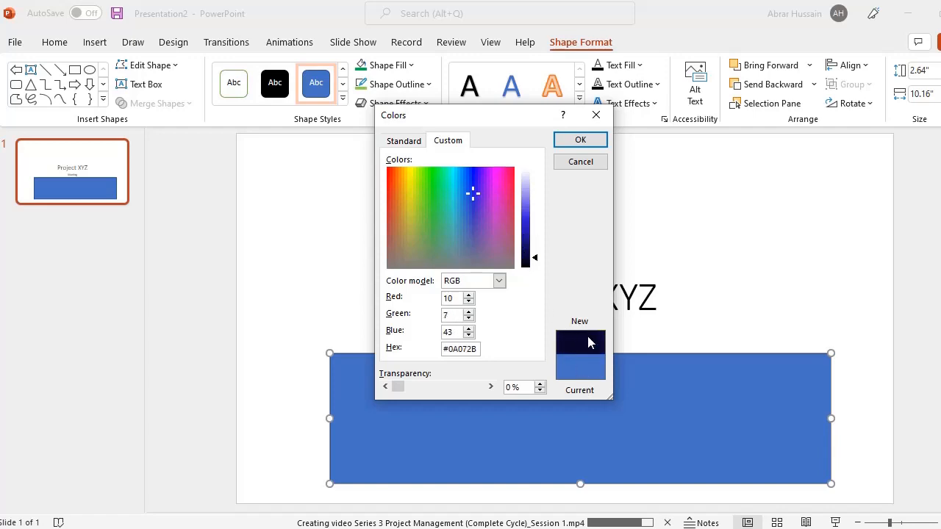
left_click_drag(537, 258, 535, 242)
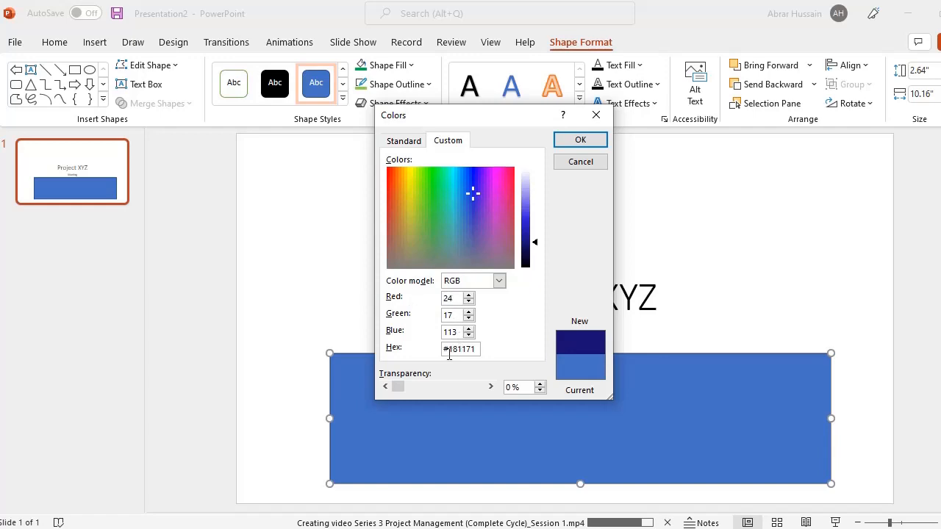
left_click_drag(446, 353, 487, 356)
left_click(471, 350)
left_click(476, 354)
left_click_drag(476, 350, 441, 342)
left_click(403, 143)
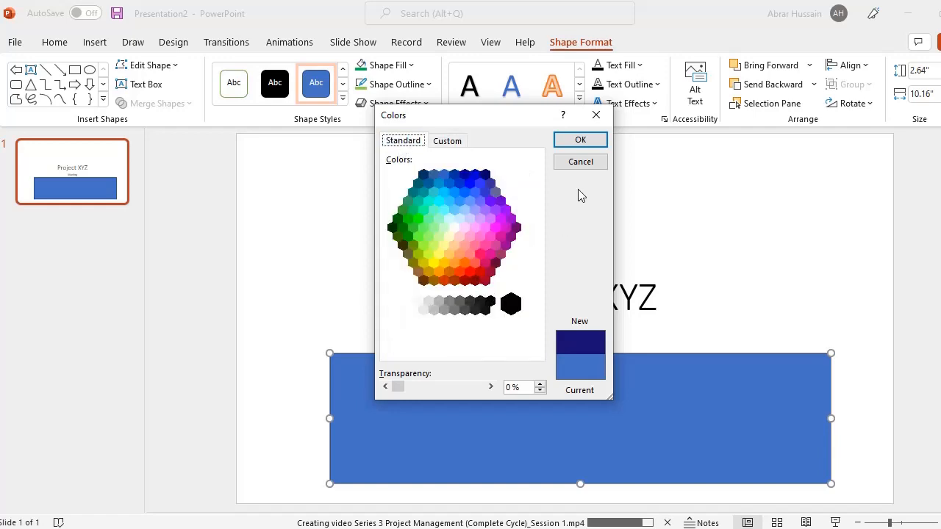
left_click(581, 164)
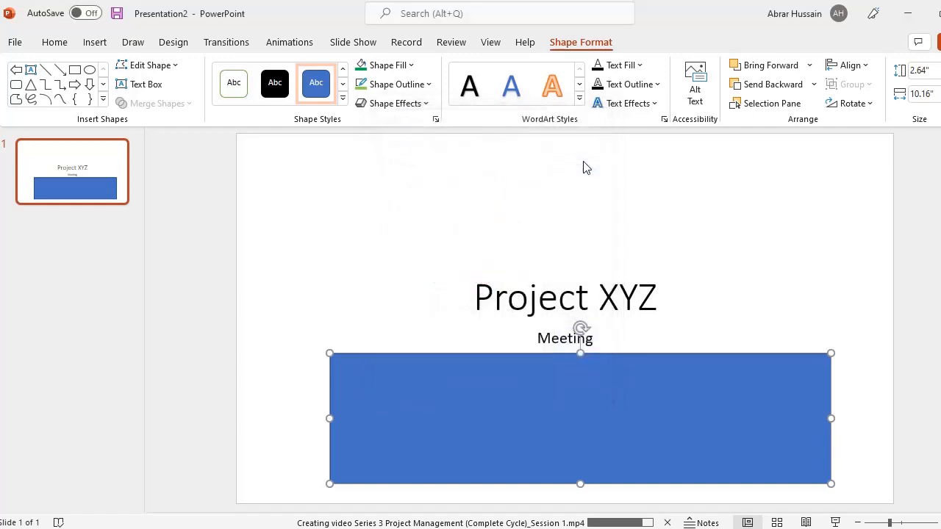
- Fill the rectangle with the slide's white background color using the Eyedropper
left_click(413, 67)
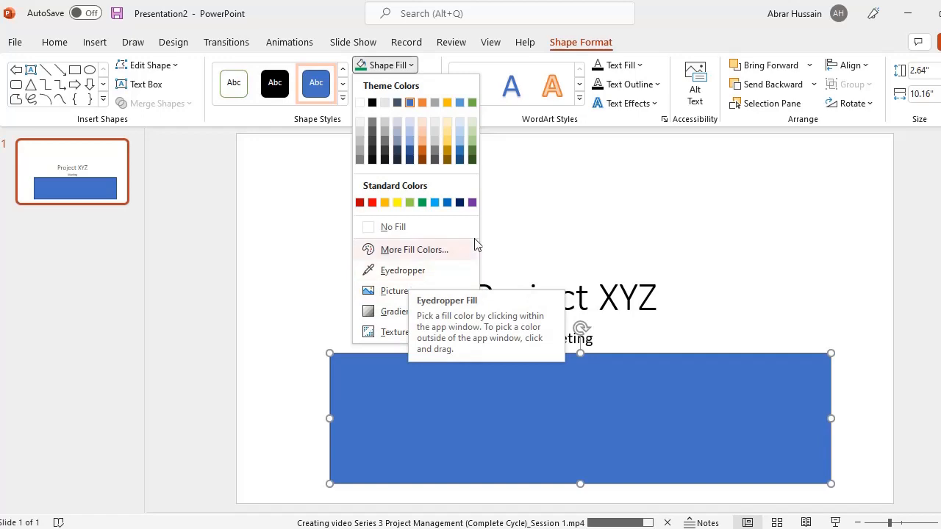
left_click(667, 244)
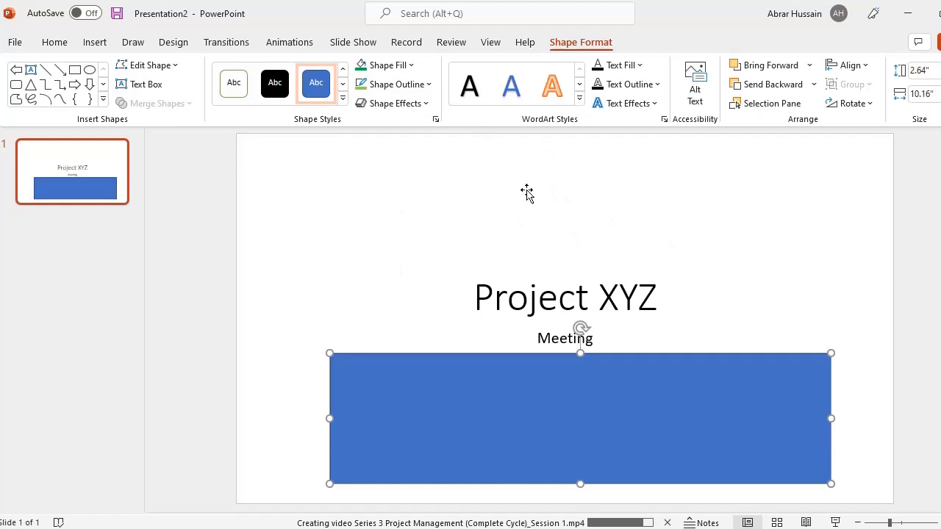
left_click(412, 67)
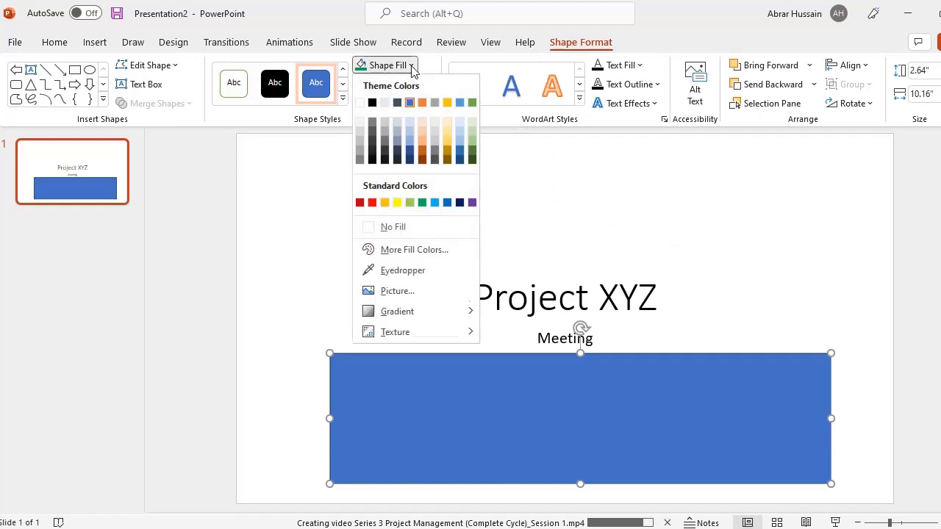
left_click(403, 272)
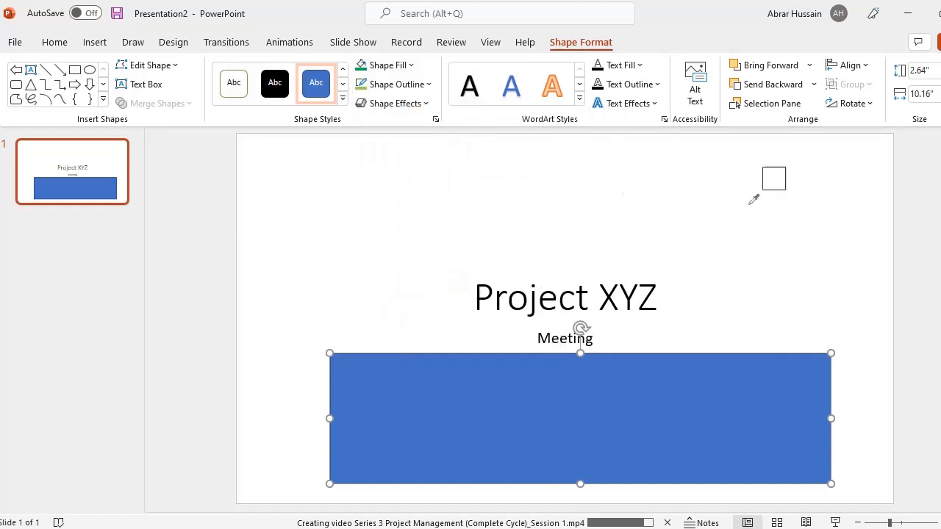
left_click(499, 210)
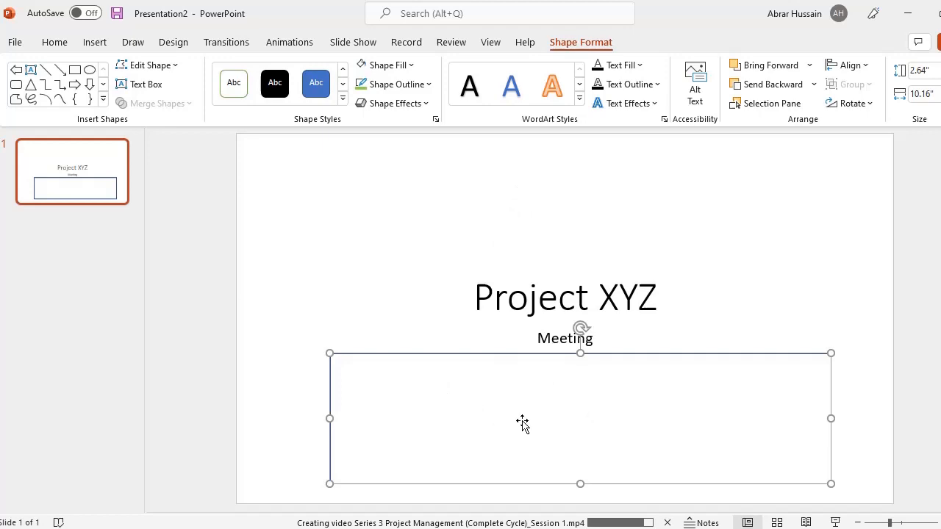
- Examine the gradient and texture fill choices and the outline options for the white rectangle
left_click(408, 65)
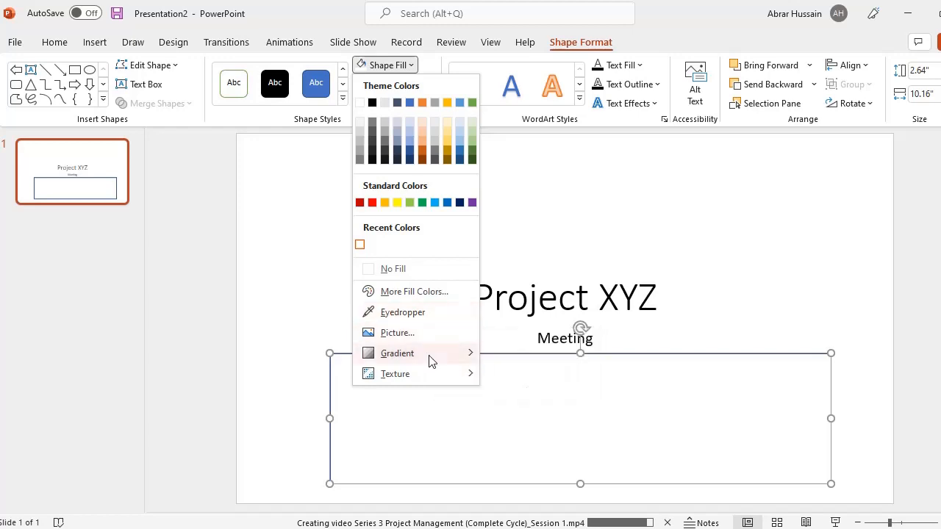
mouse_move(468, 356)
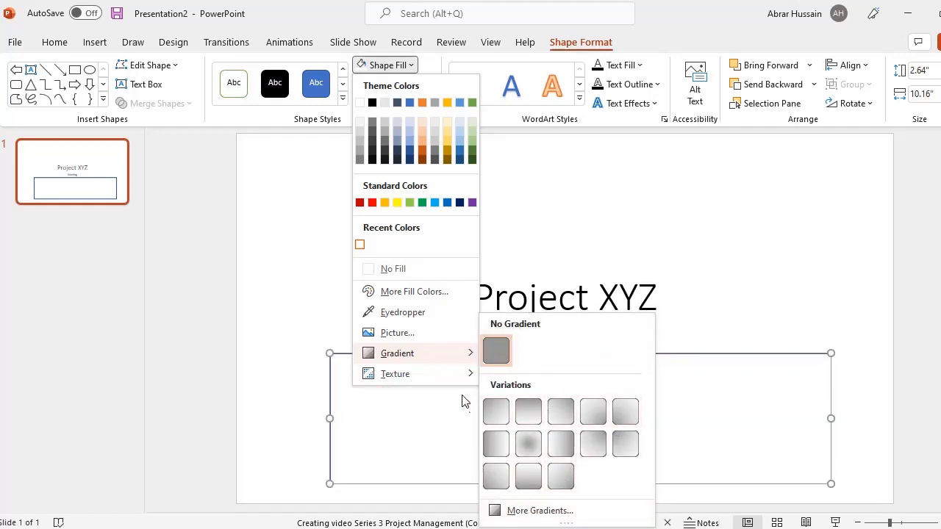
mouse_move(414, 376)
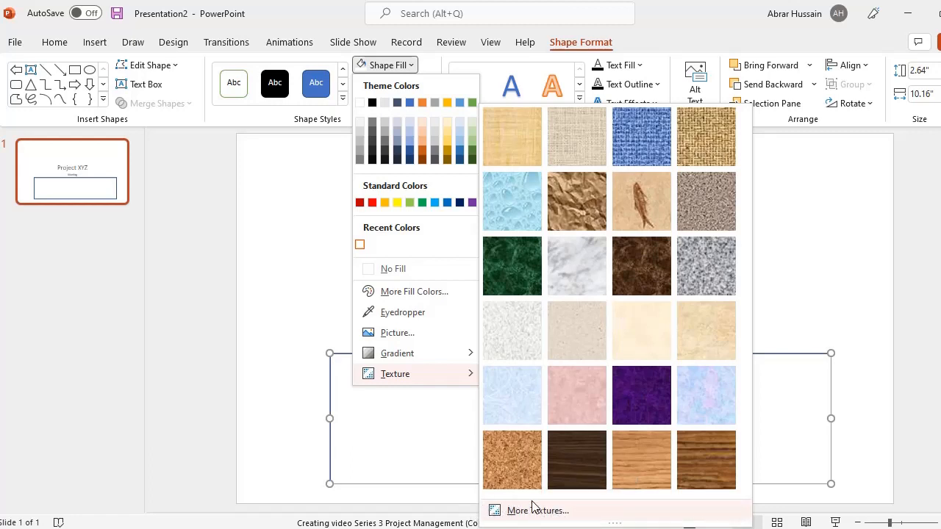
left_click(297, 234)
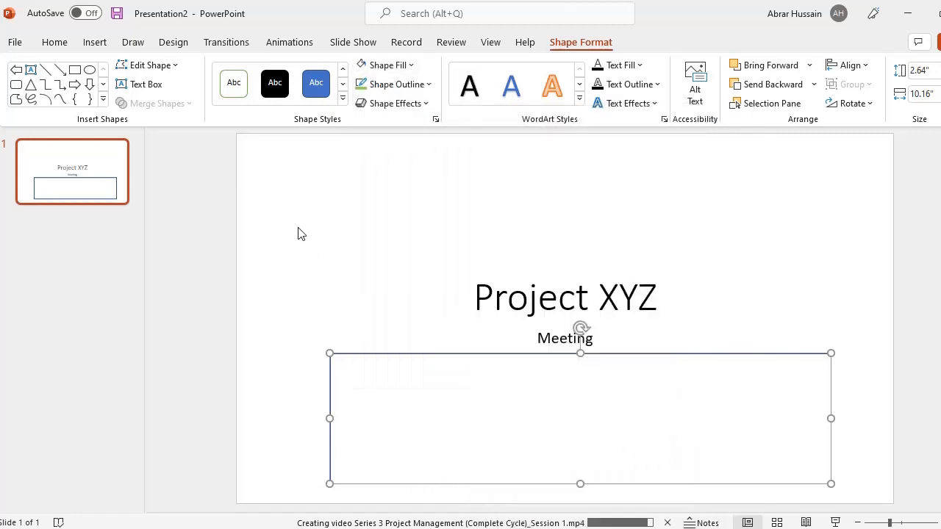
left_click(431, 85)
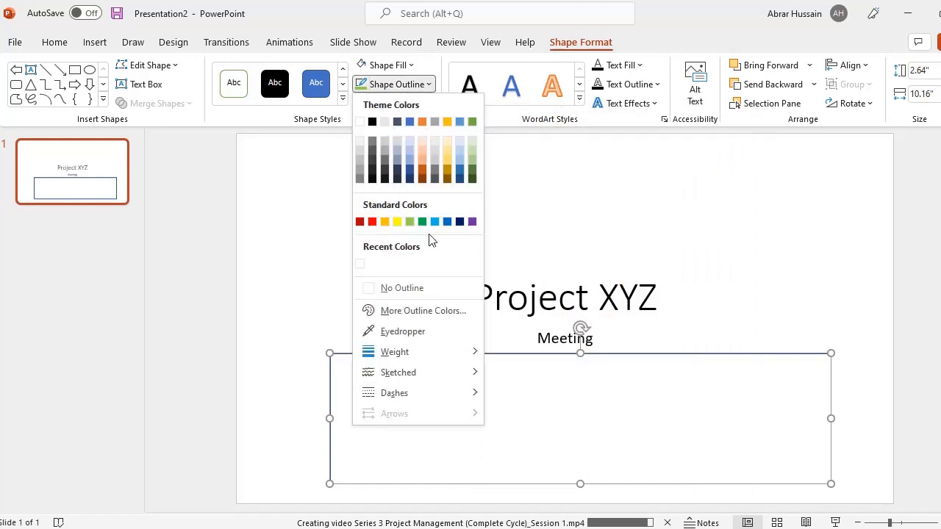
left_click(659, 348)
left_click(655, 351)
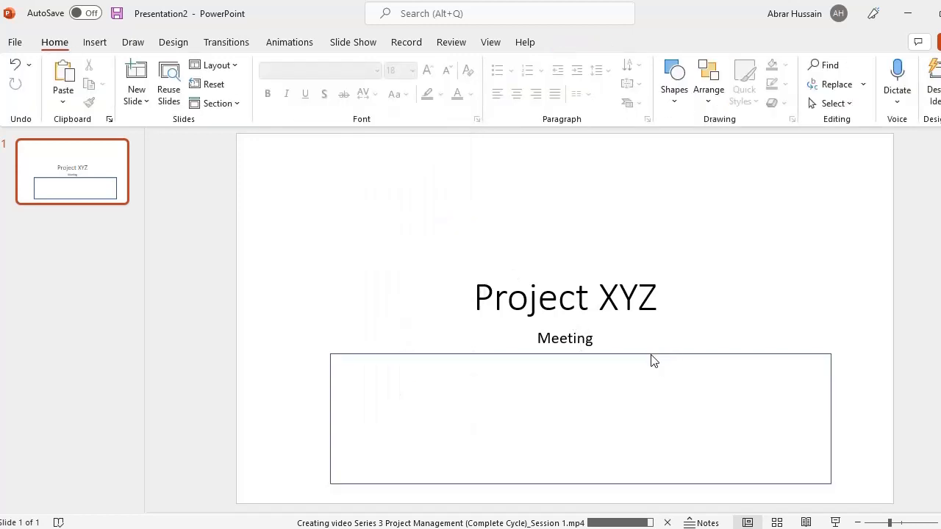
left_click(653, 359)
left_click(594, 290)
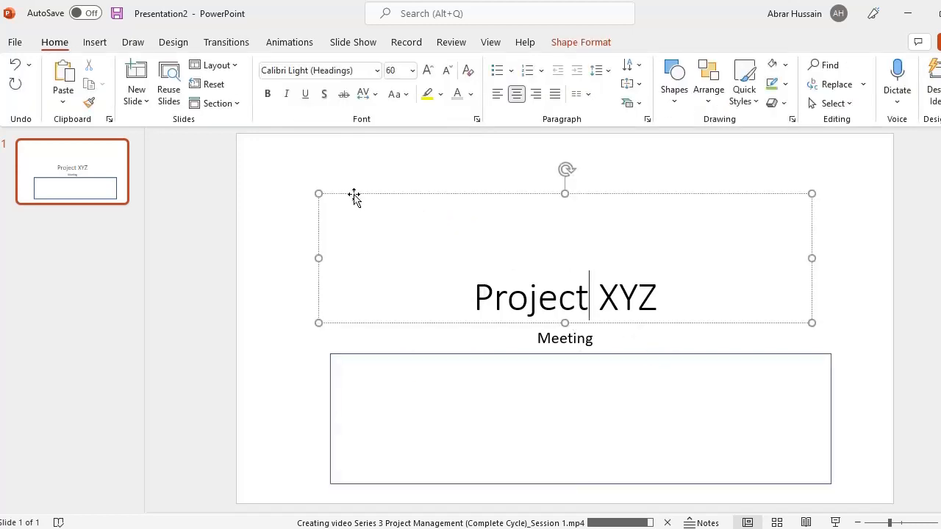
- Examine the character spacing and letter case options for the Project XYZ title
left_click(866, 286)
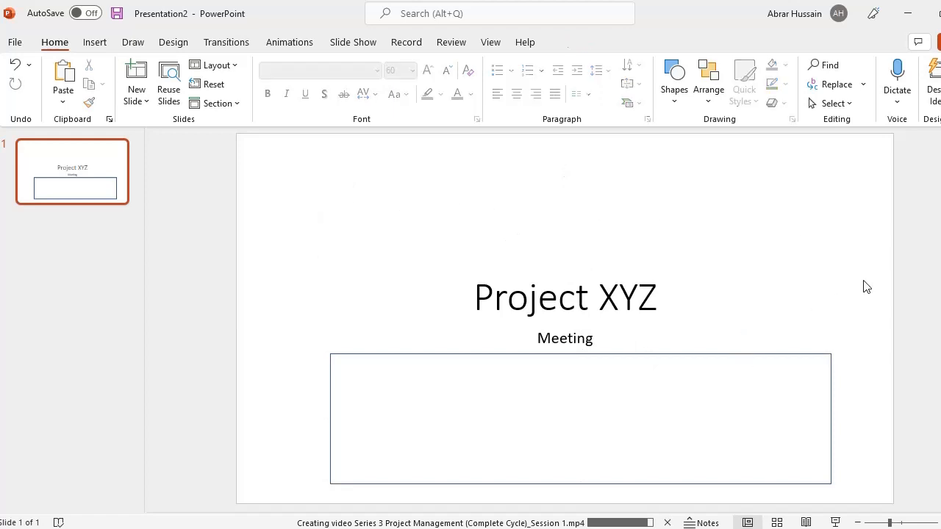
left_click(539, 288)
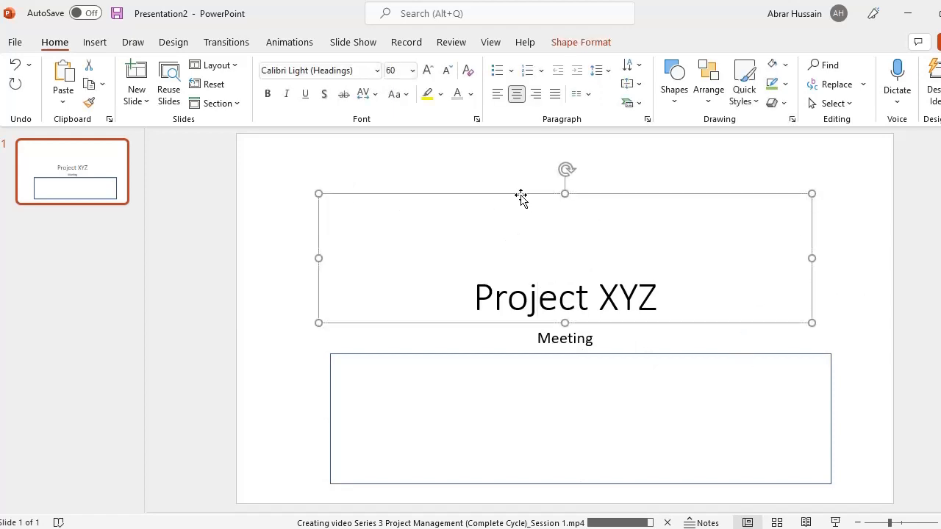
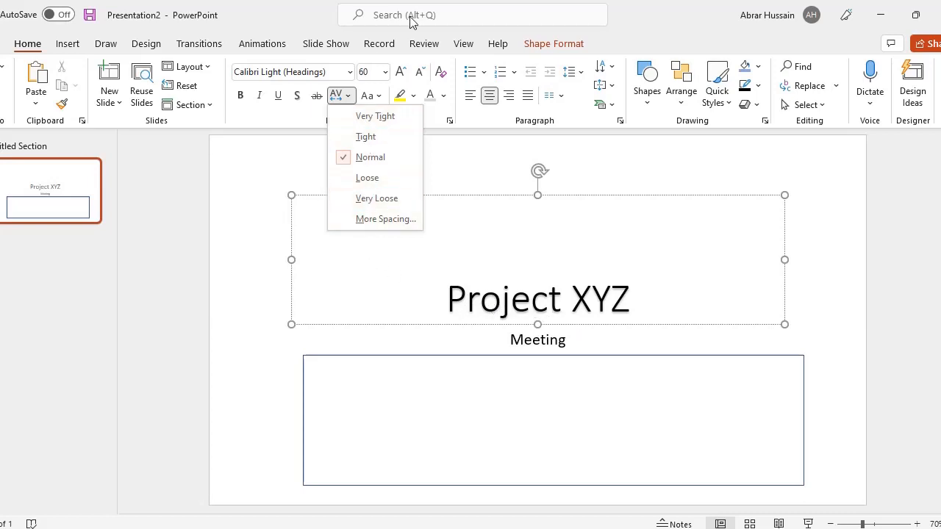
left_click(657, 46)
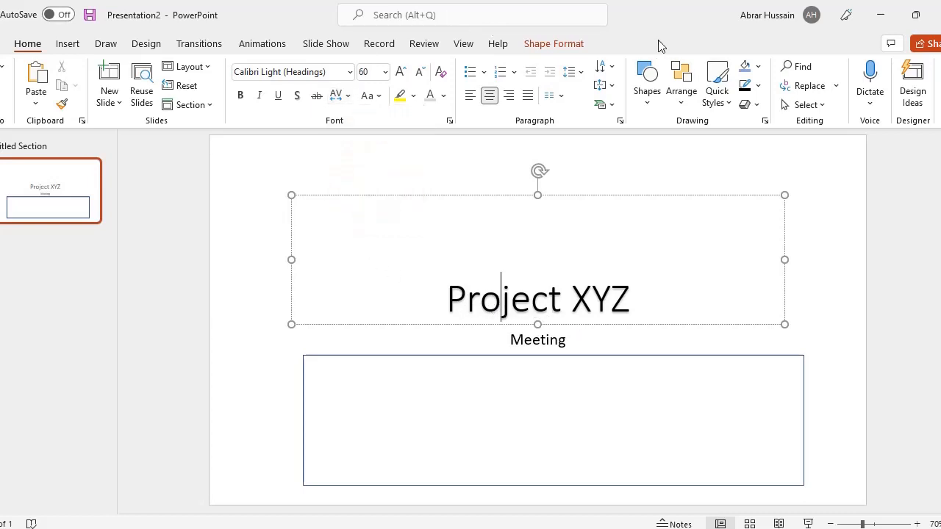
left_click(380, 98)
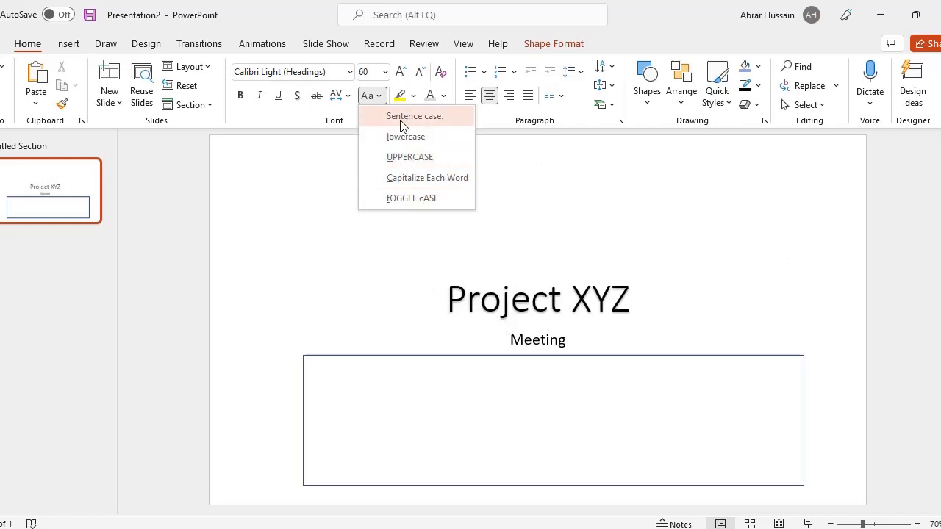
key("Escape")
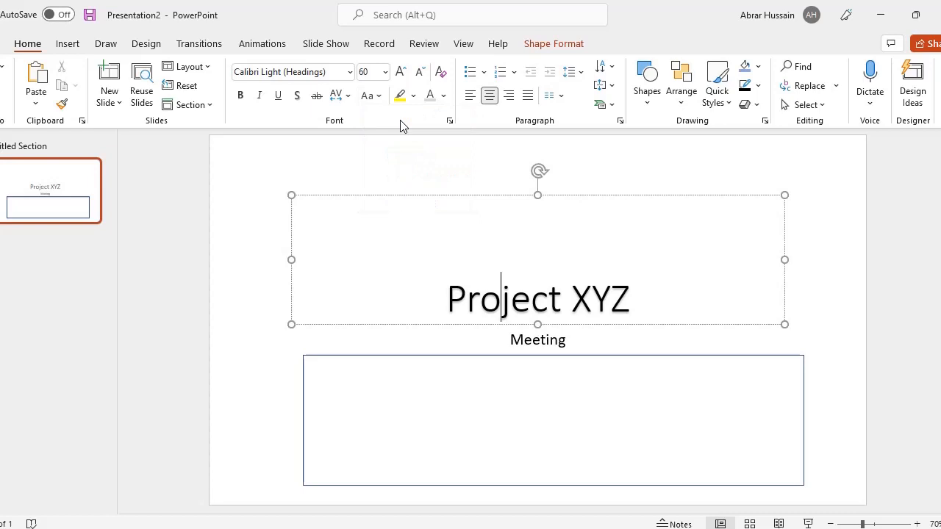
- Increase the Project XYZ title text's font size to 66 and look over the letter case options
left_click(436, 195)
left_click_drag(454, 295, 634, 295)
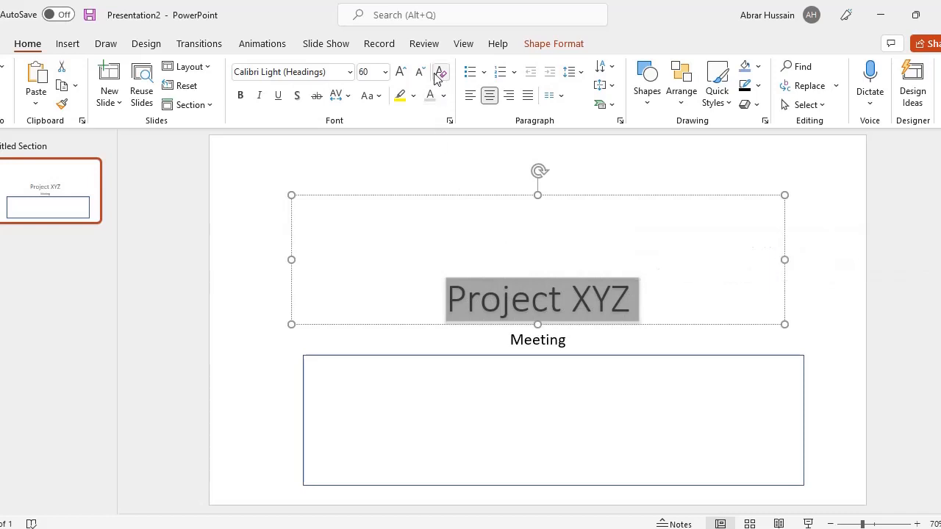
left_click(401, 71)
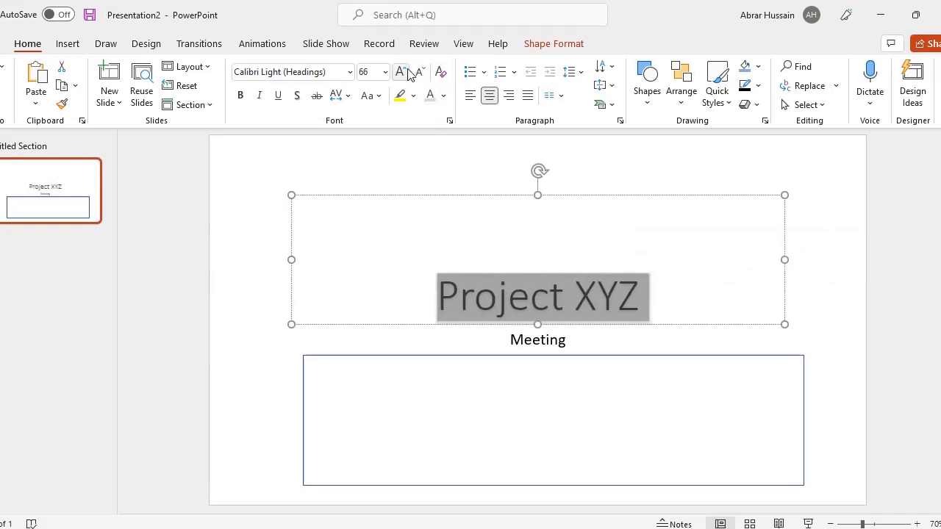
left_click(382, 100)
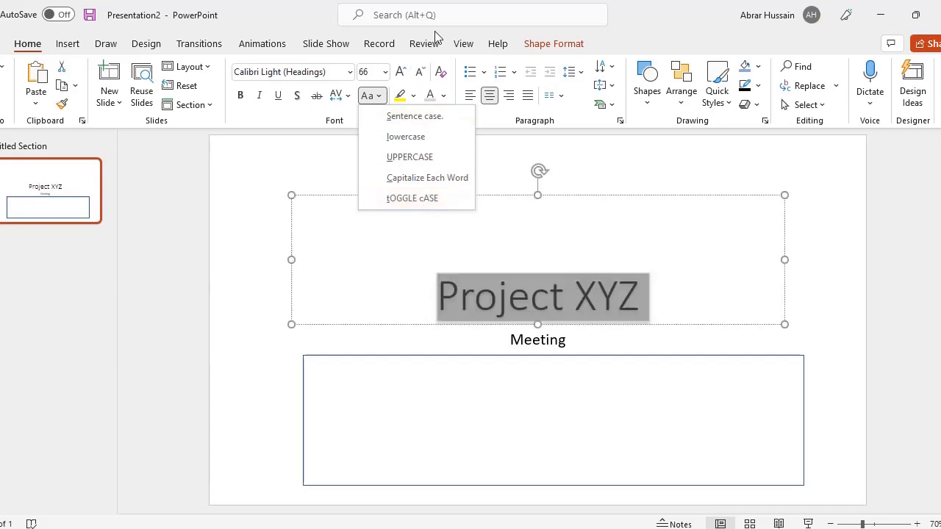
double_click(671, 33)
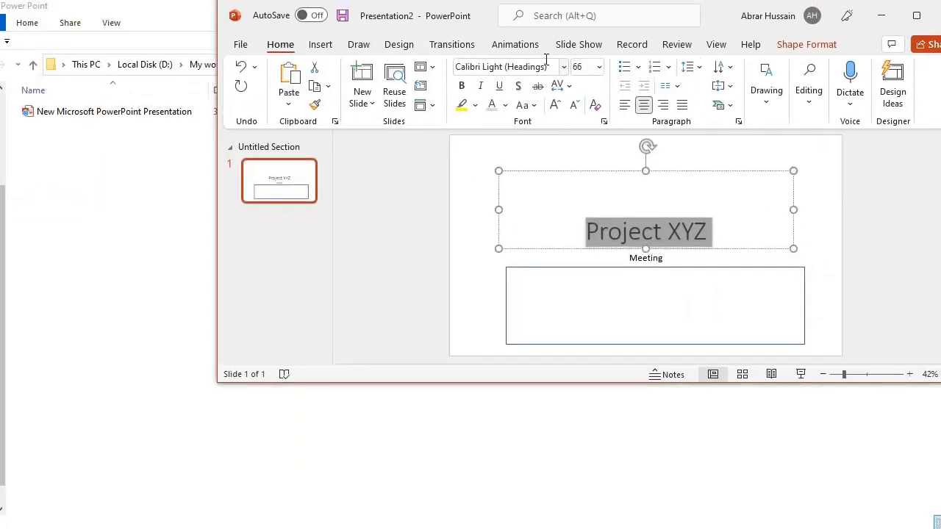
double_click(724, 21)
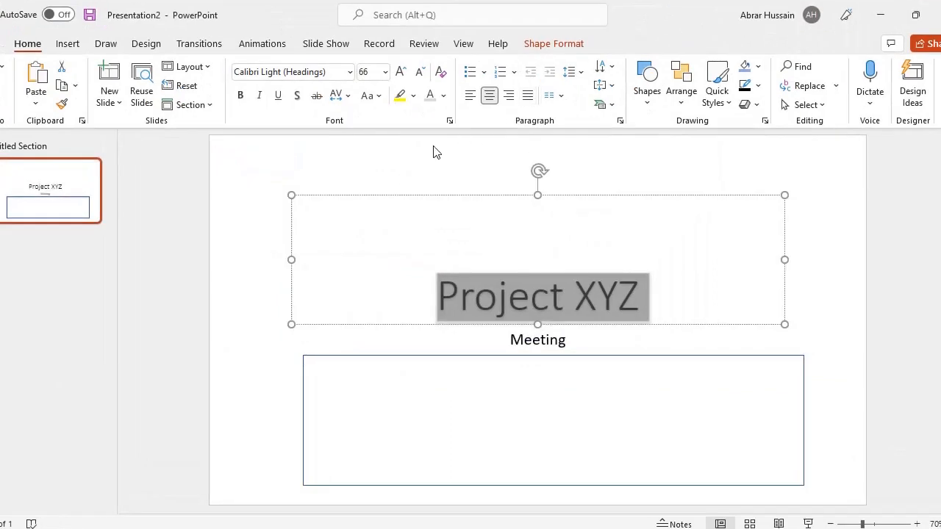
- Try enlarging the title text to font size 88, stepping it back down to 66
left_click(403, 72)
left_click(402, 72)
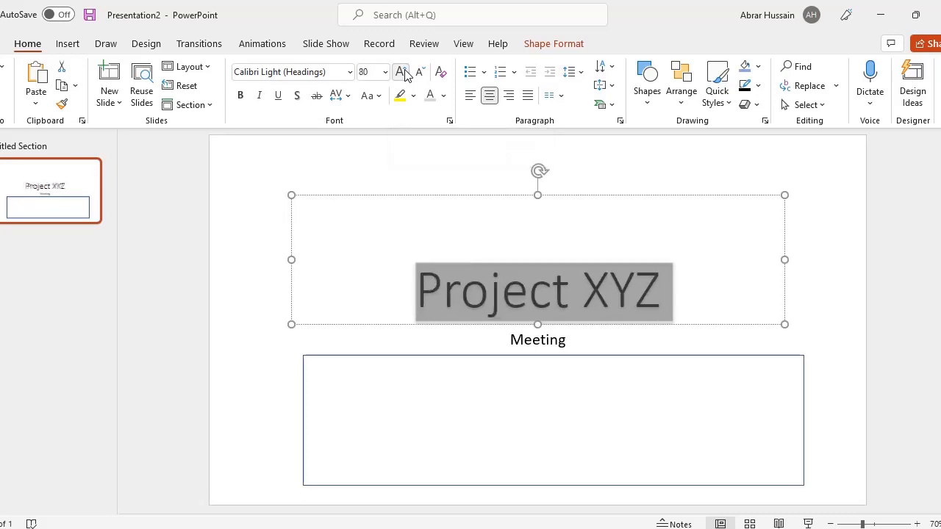
left_click(402, 72)
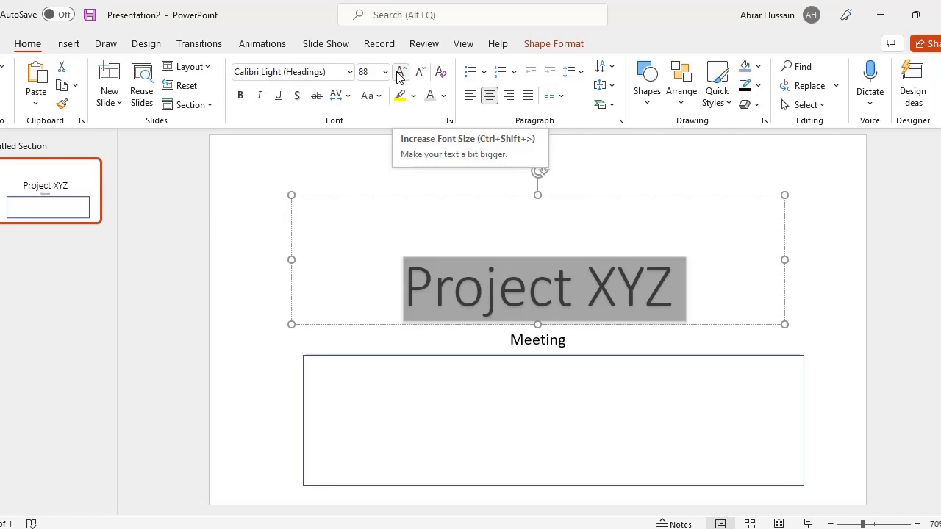
left_click(418, 76)
left_click(418, 76)
left_click(418, 76)
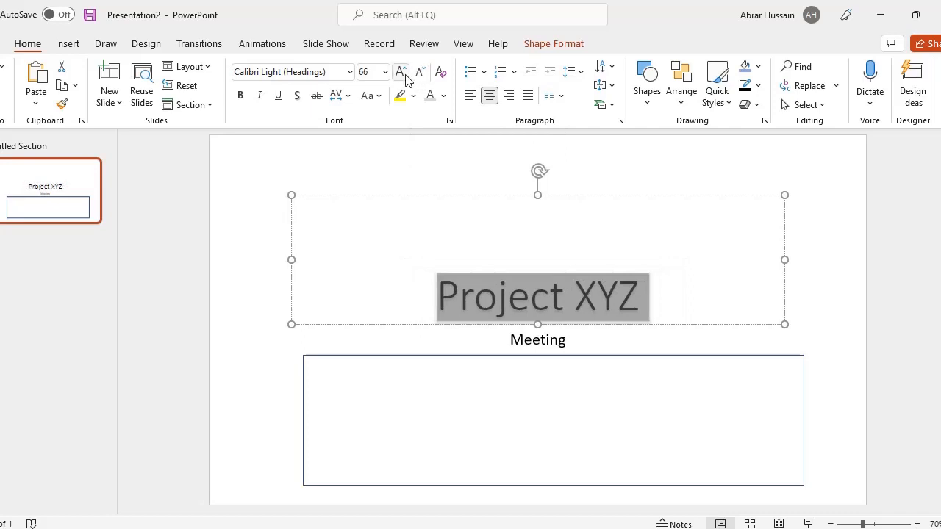
- Enlarge the title text to font size 88 and look through the available font sizes
left_click(403, 74)
left_click(403, 73)
left_click(402, 74)
left_click(384, 72)
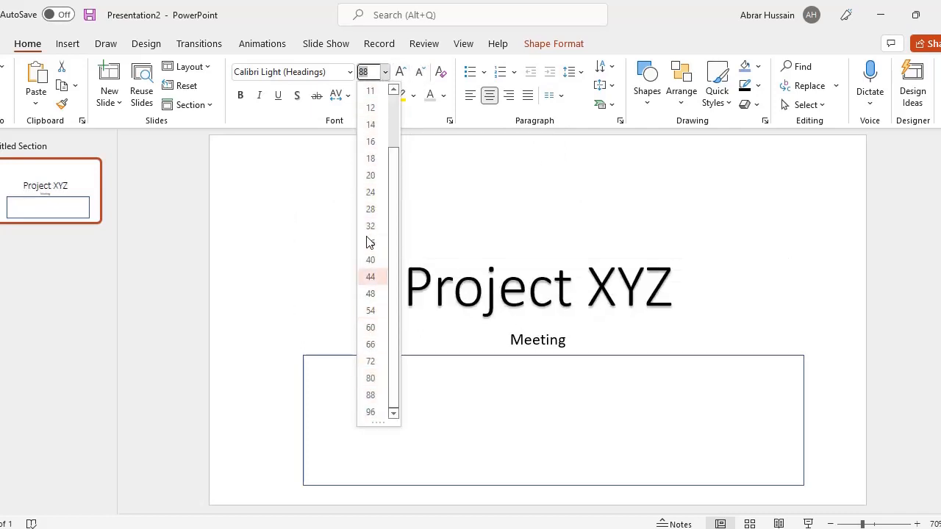
scroll(361, 90, "up", 1)
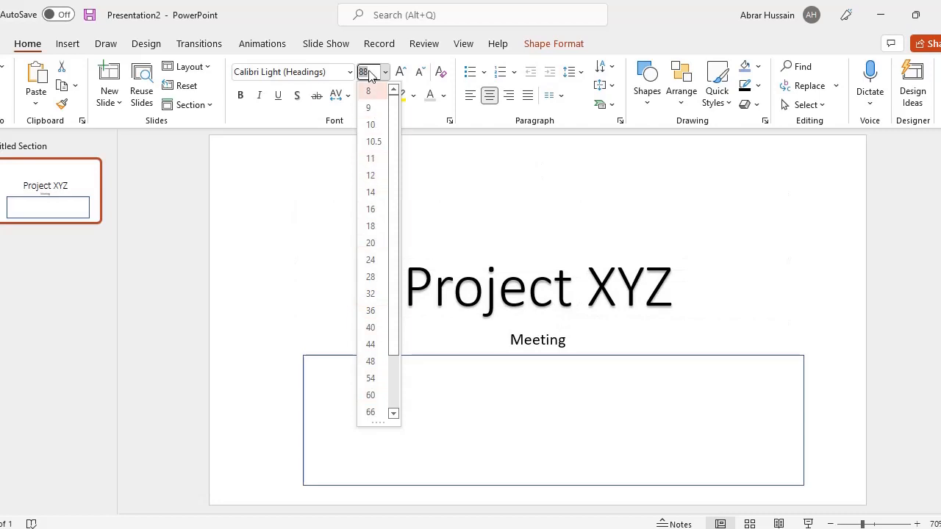
left_click(640, 36)
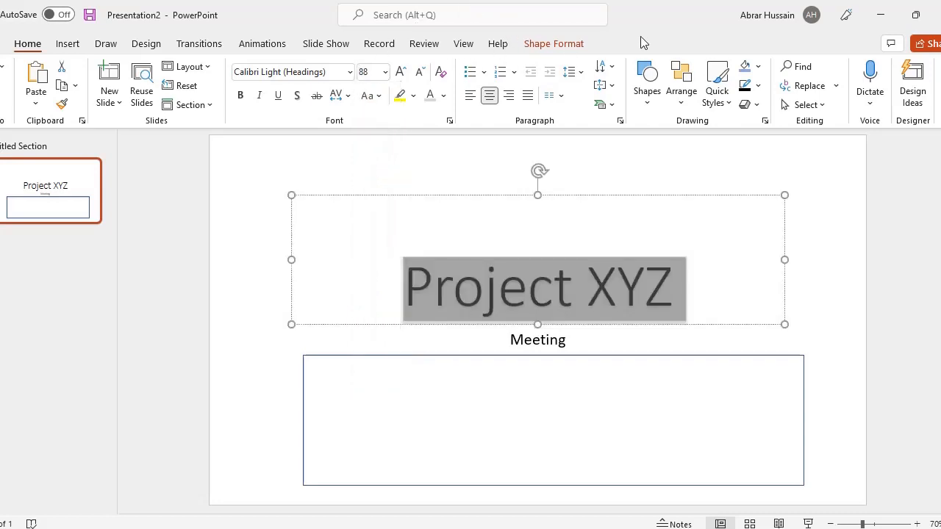
- Look over the text highlight and font color choices, and clear the title text's formatting
left_click(413, 96)
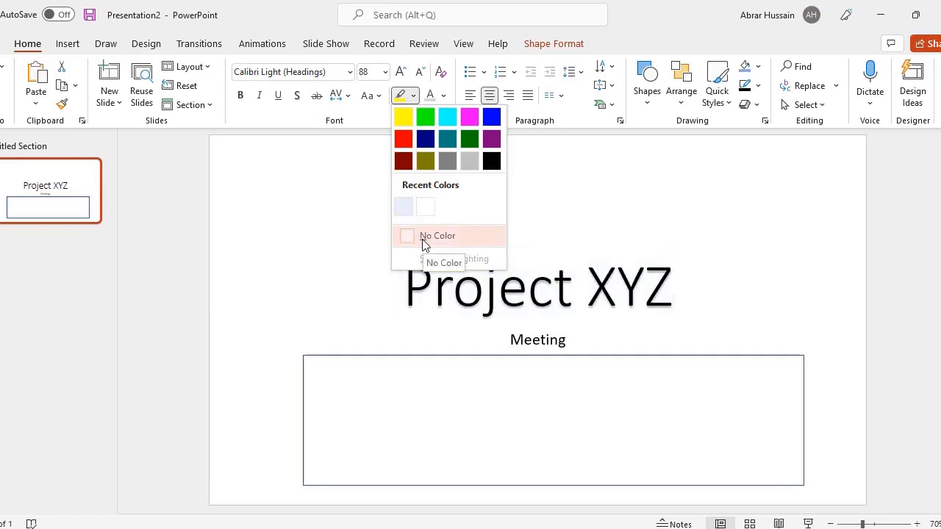
left_click(444, 96)
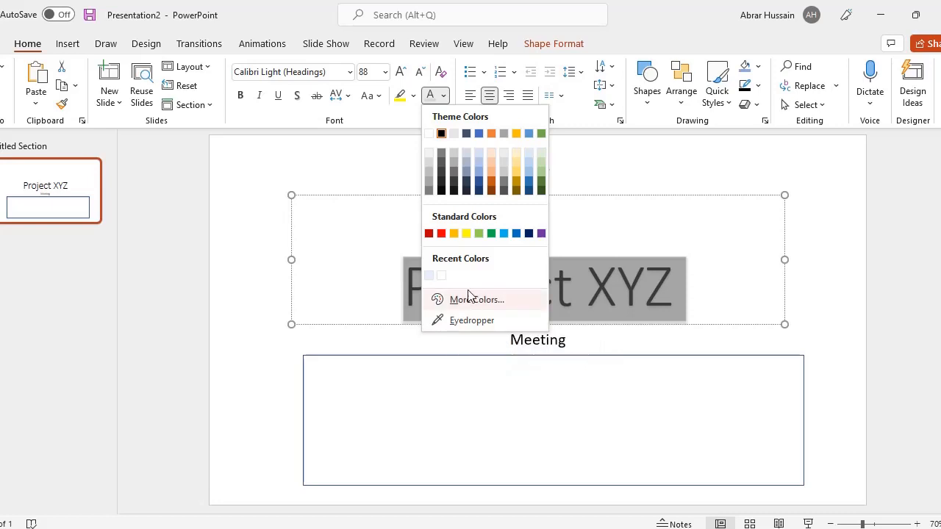
left_click(440, 71)
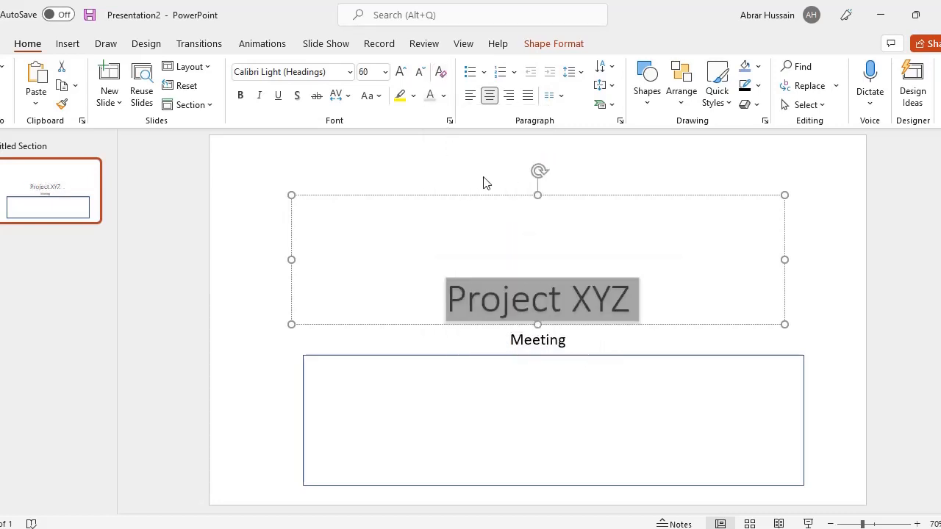
- Examine the bullet, numbering and line spacing options for the single-line title
left_click(484, 72)
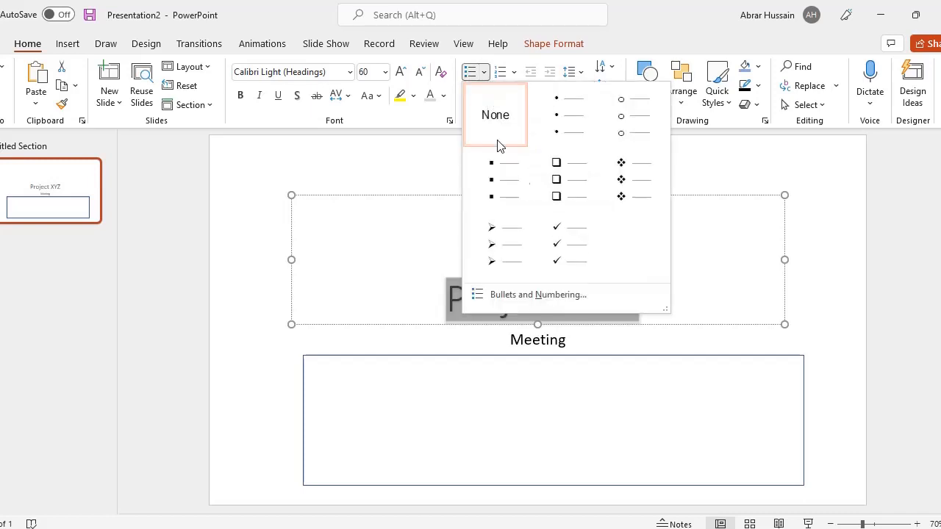
left_click(515, 71)
left_click(515, 74)
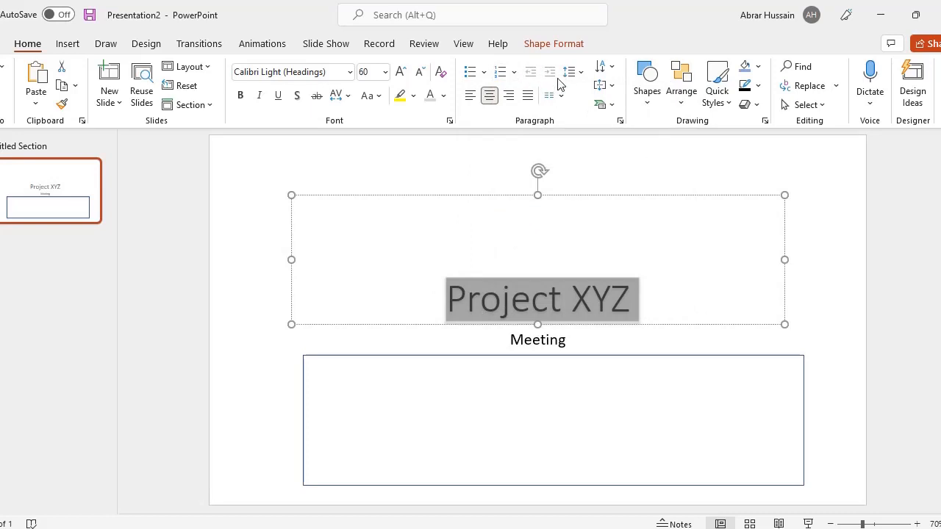
left_click(582, 74)
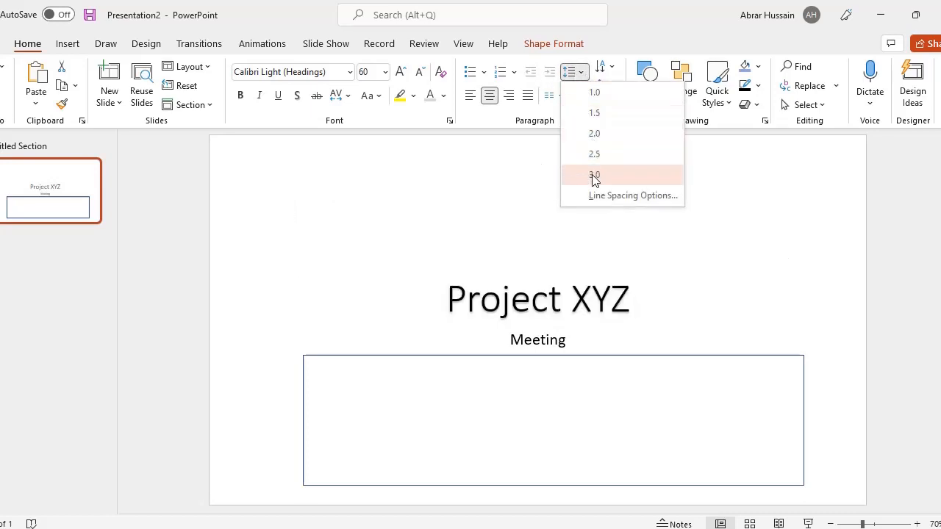
- Add two lines of sample text, each reading sdsds, below Project XYZ in the title placeholder
left_click(533, 388)
left_click(520, 386)
left_click(535, 293)
left_click(634, 291)
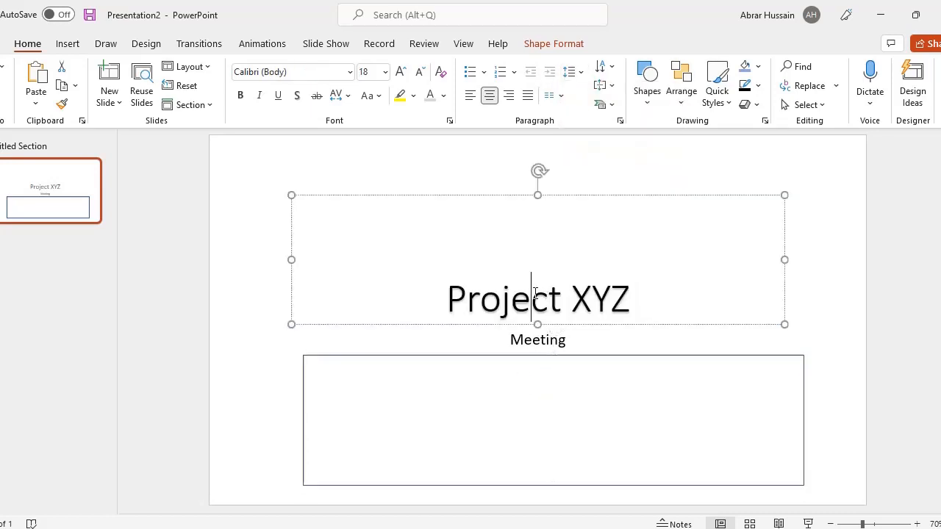
left_click(586, 287)
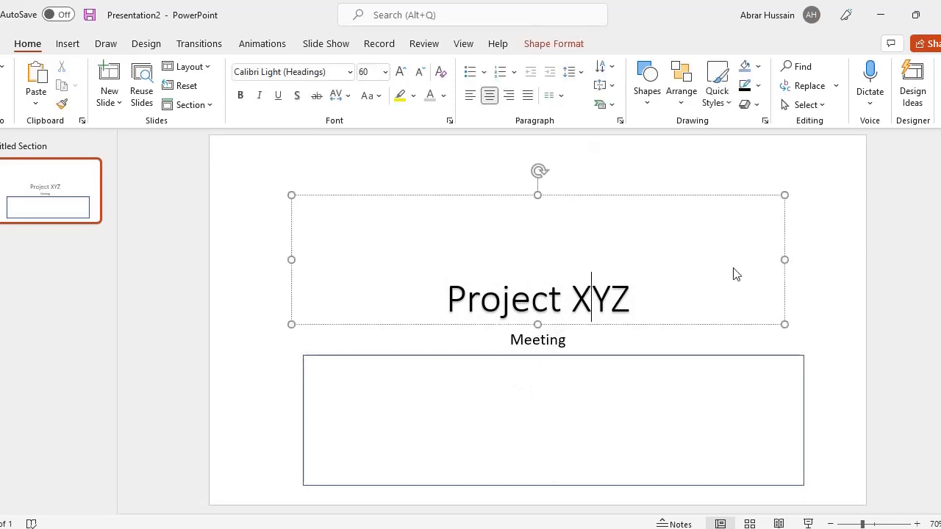
key("Return")
type("sdsds")
key("Return")
type("sdsds")
key("Return")
key("BackSpace")
- Select all three lines of title text and examine their bullet, numbering, line spacing and column options
key("ctrl+a")
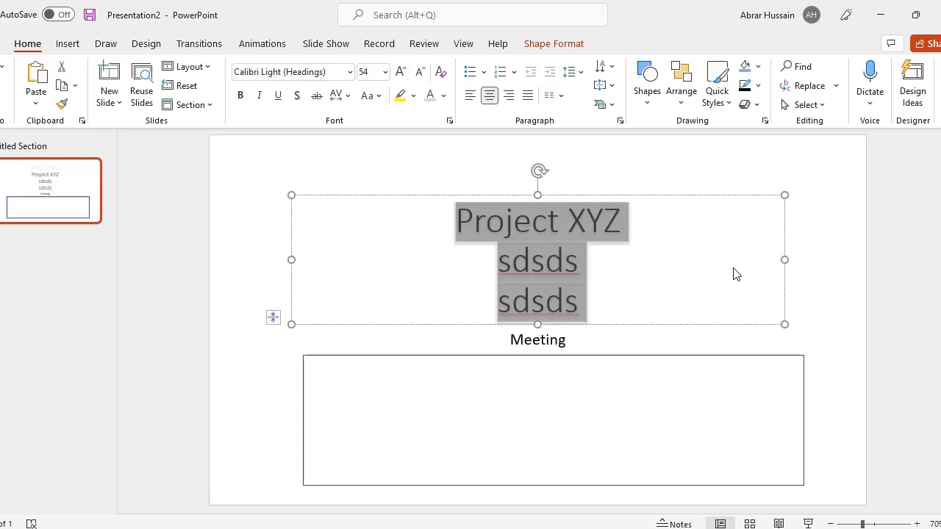
left_click(485, 77)
left_click(485, 76)
left_click(513, 77)
left_click(512, 77)
left_click(582, 74)
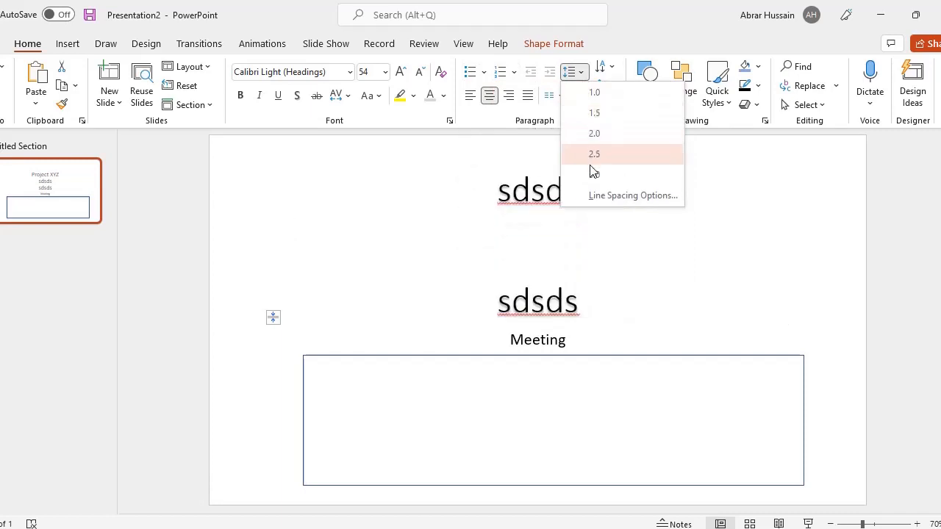
left_click(640, 41)
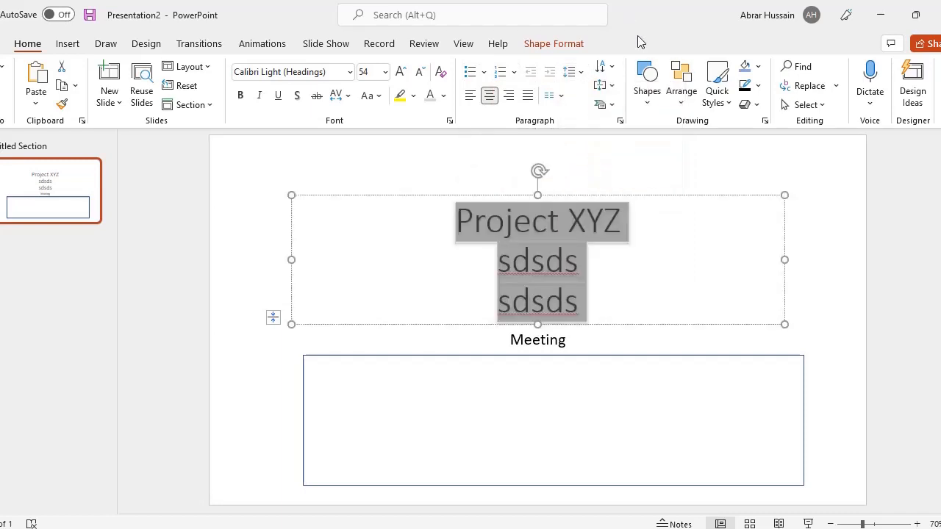
left_click(562, 98)
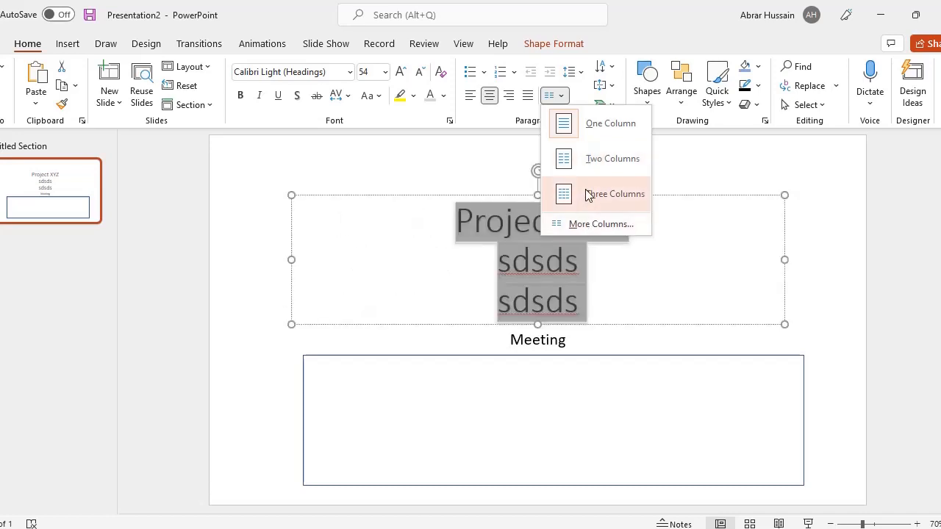
- Try left, center and right alignment on the title text, justify it and look over the column choices
left_click(470, 96)
left_click(489, 96)
left_click(509, 96)
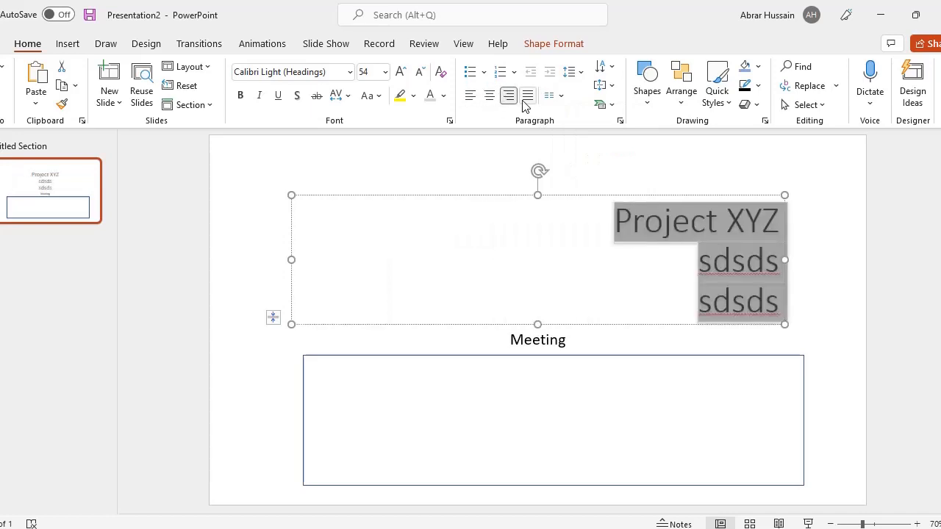
left_click(528, 96)
left_click(563, 99)
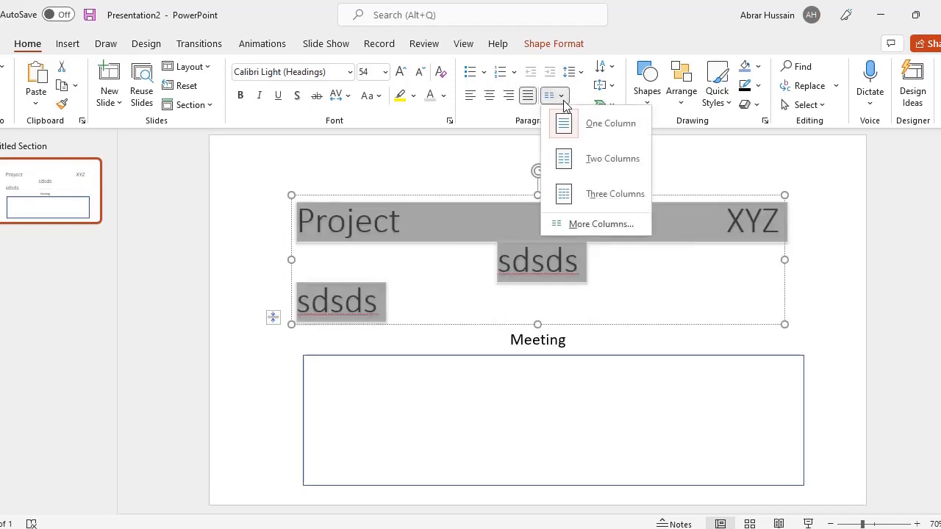
left_click(564, 100)
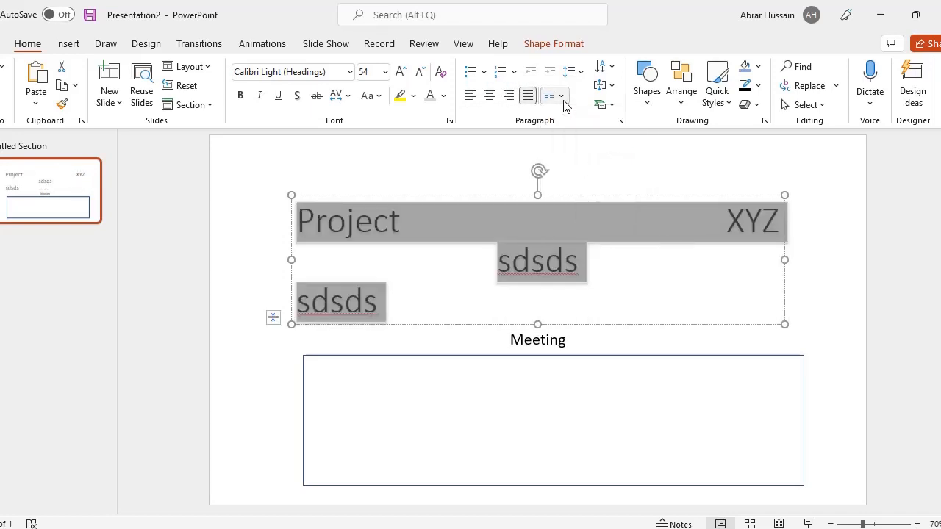
- Examine the shape categories available for insertion, from lines and rectangles to callouts and action buttons
left_click(648, 97)
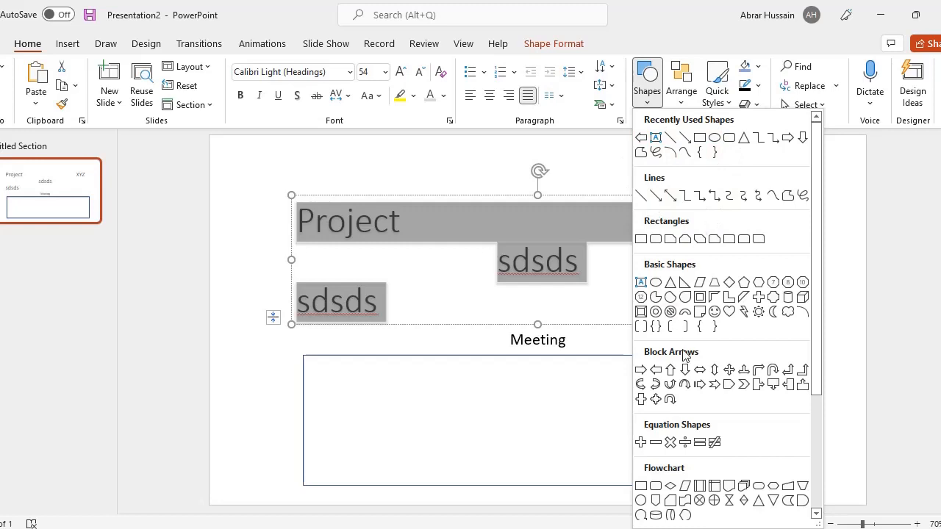
scroll(711, 438, "down", 3)
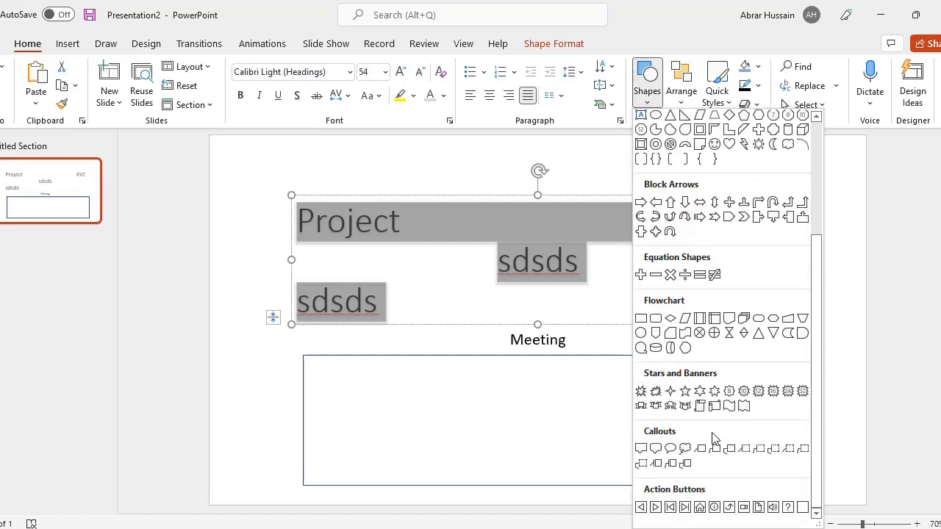
scroll(712, 438, "up", 3)
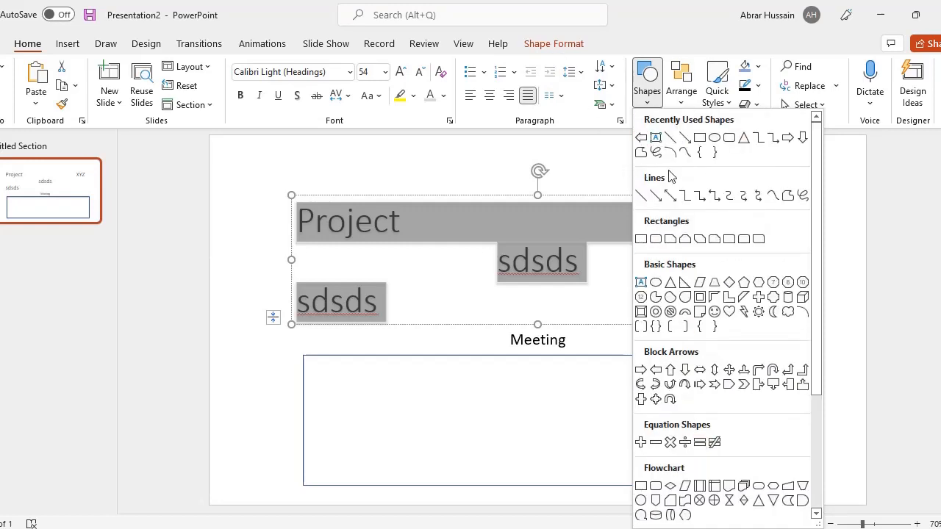
- Examine the ordering, grouping and rotation options for the title placeholder and look over its quick theme styles
left_click(653, 37)
left_click(680, 97)
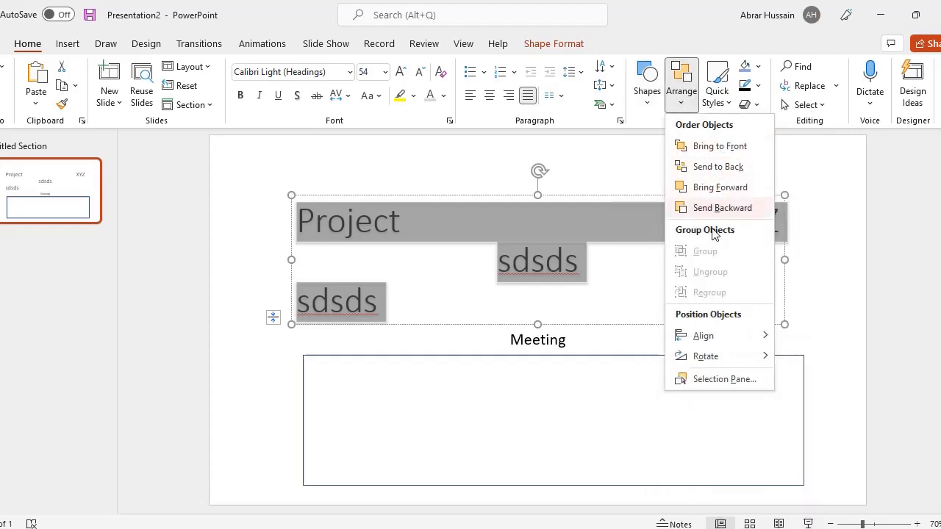
mouse_move(703, 363)
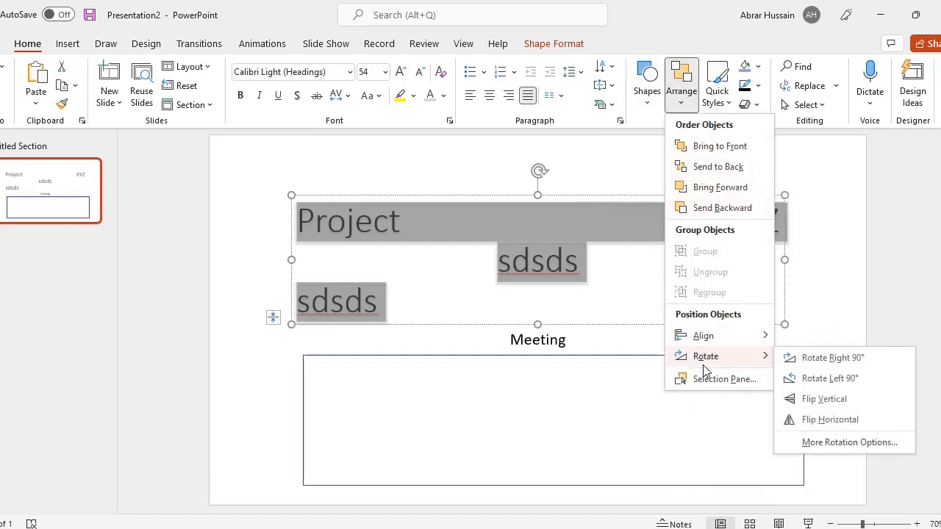
left_click(717, 100)
left_click(715, 91)
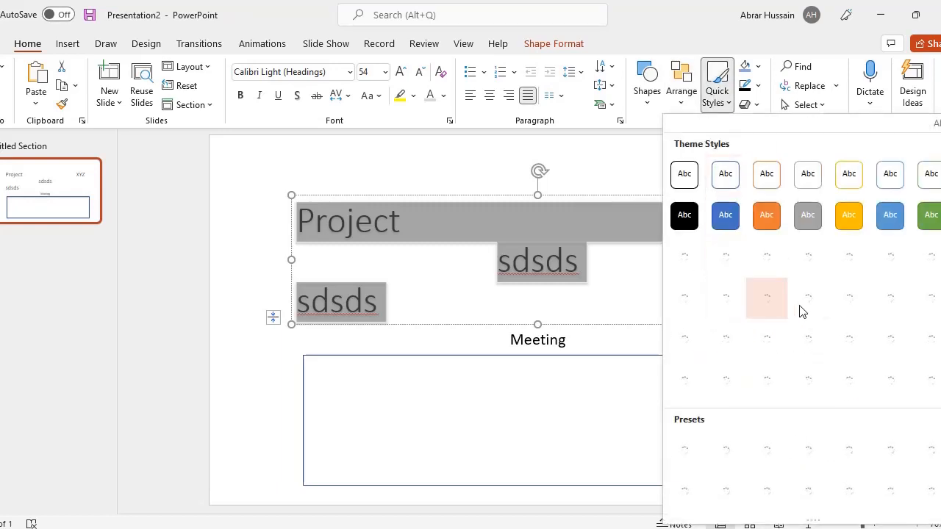
- Look over the shape styles, WordArt styles and size options for the title placeholder, and return to the Home tools
left_click(555, 46)
left_click(555, 46)
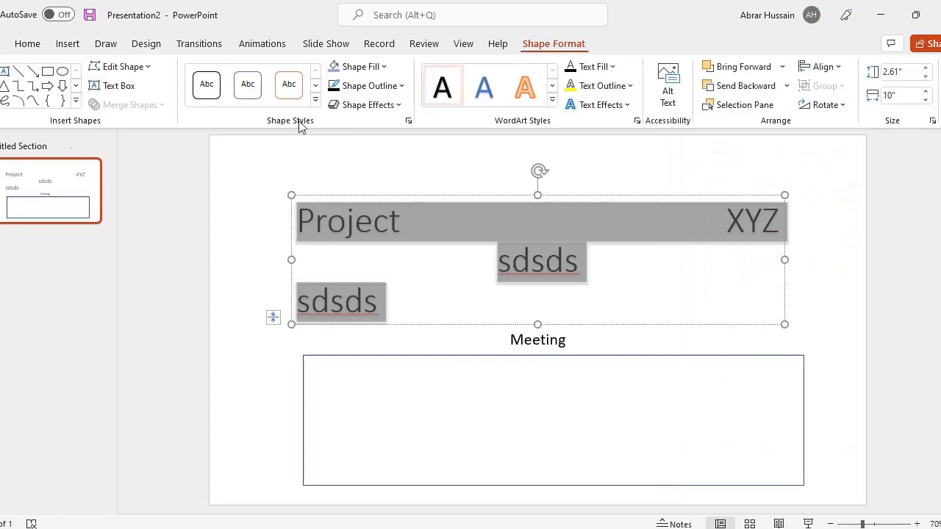
left_click(28, 44)
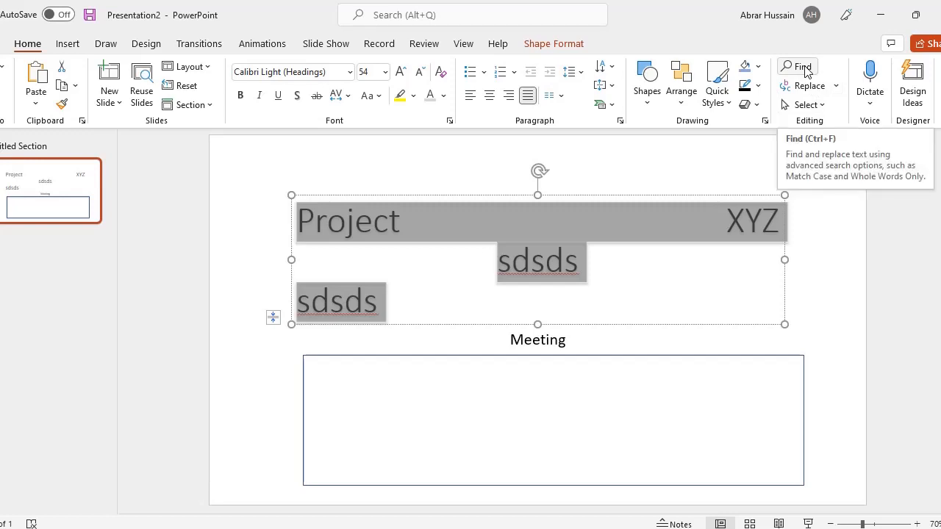
- Set up a text replacement of ABC with XYZ, and close the dialog without replacing anything
left_click(835, 86)
left_click(835, 86)
left_click(803, 68)
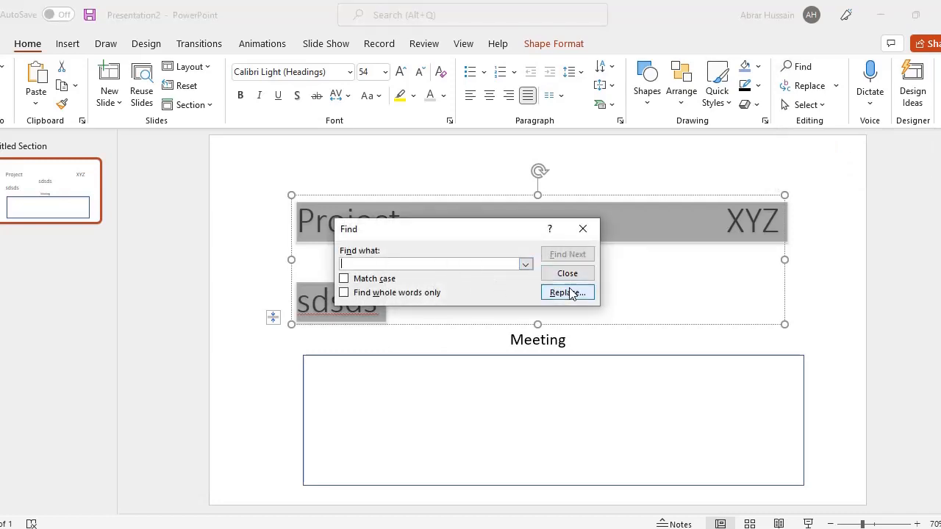
left_click(568, 293)
left_click(385, 291)
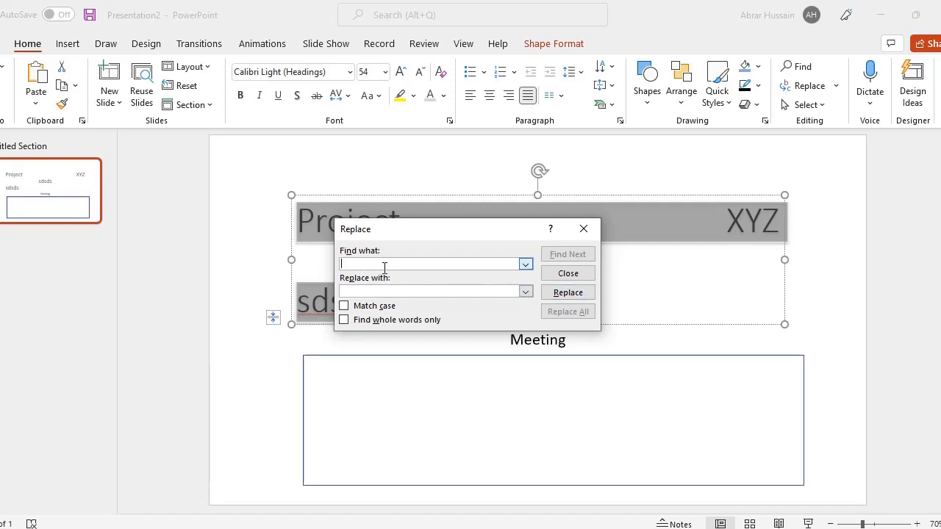
type("ABC")
left_click(405, 291)
type("XYZ")
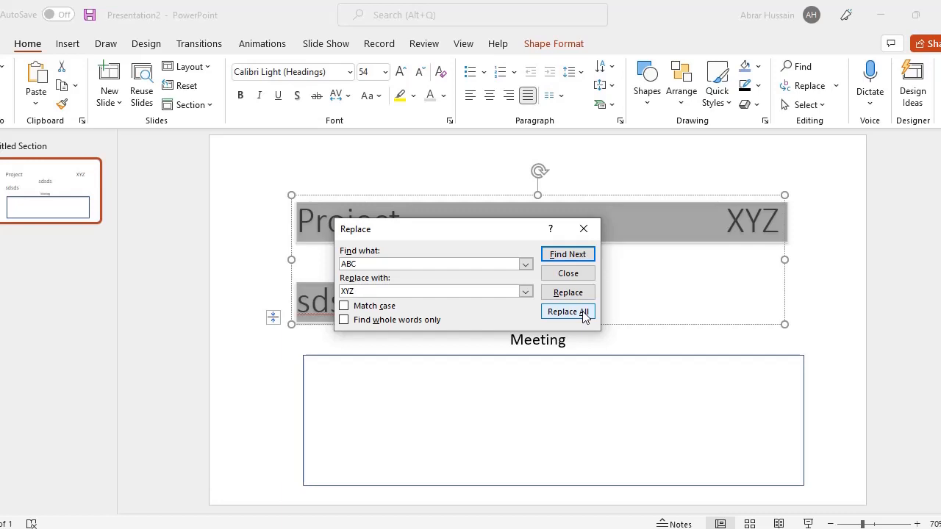
left_click(583, 230)
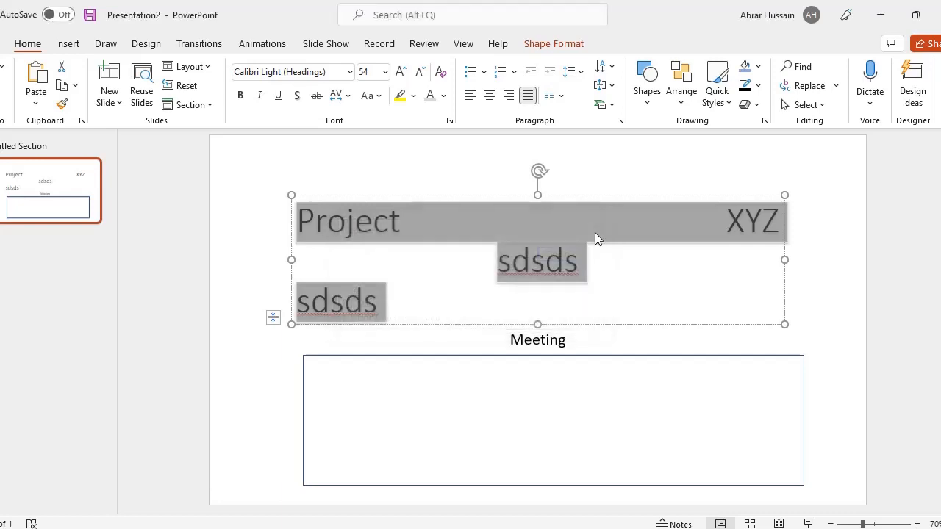
- Examine the languages available for dictation, leaving the selected language as it is
left_click(871, 110)
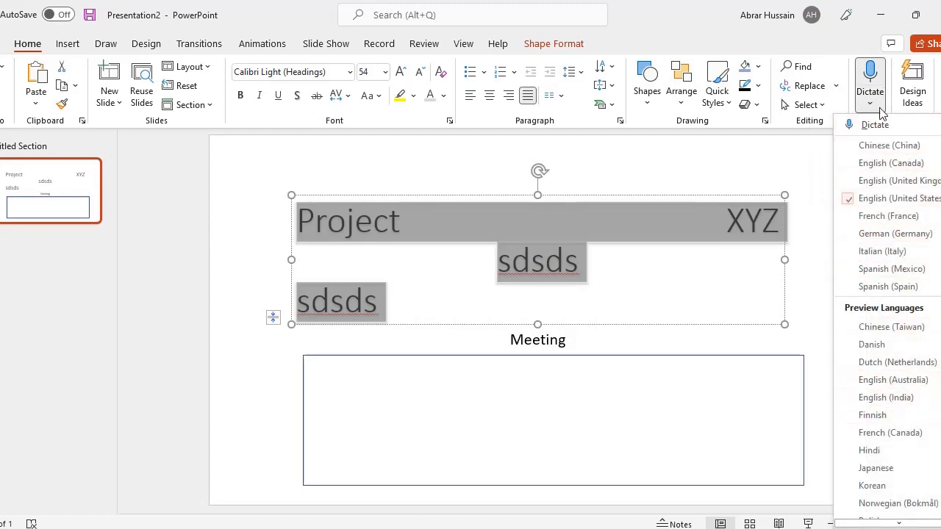
left_click(879, 110)
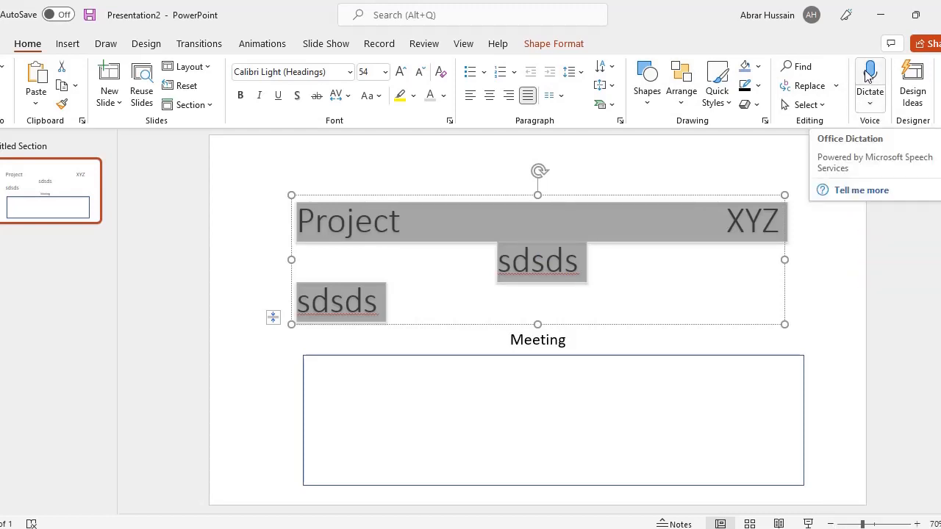